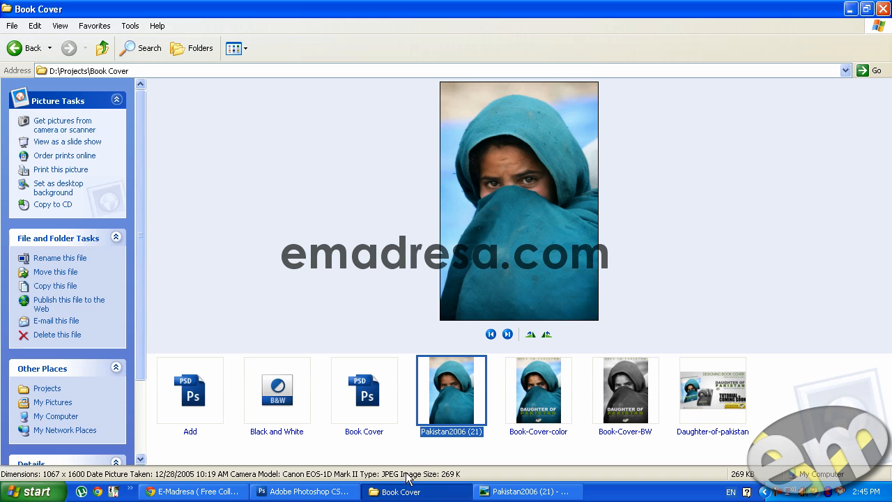
- Compare the original Pakistan2006 (21) photo with the finished Book-Cover-color and Book-Cover-BW designs in the picture viewer
drag(141, 329, 138, 404)
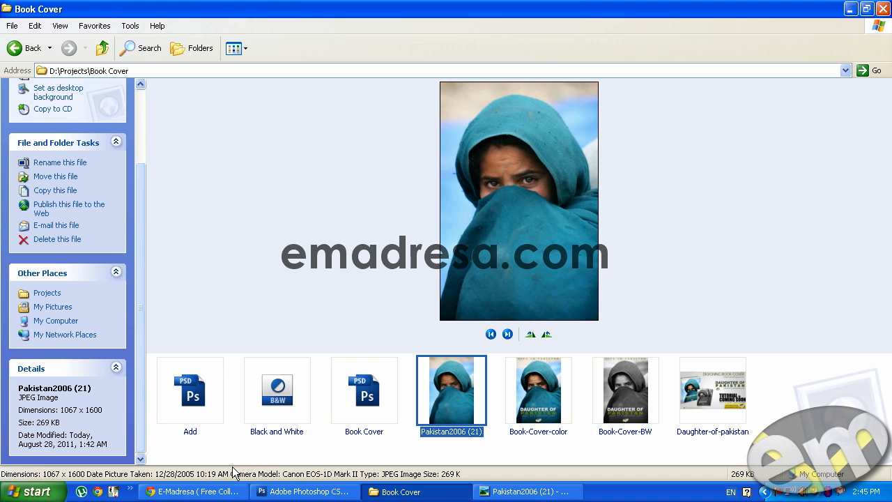
click(502, 492)
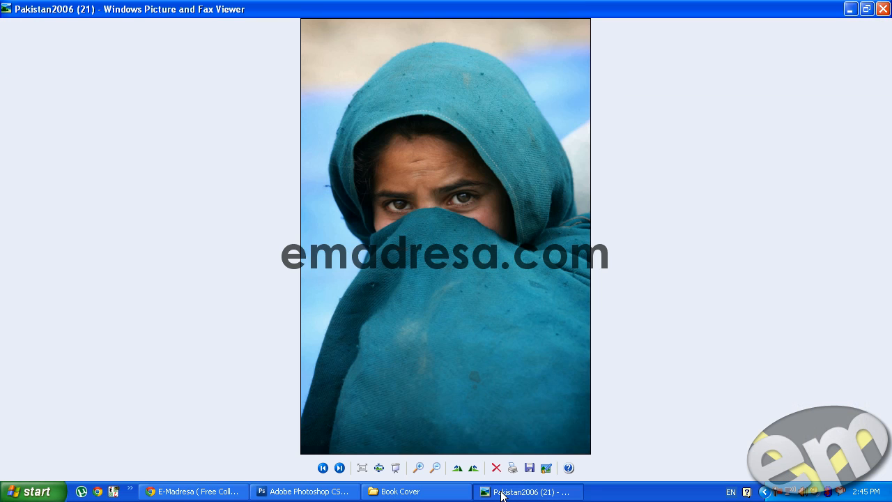
key(Left)
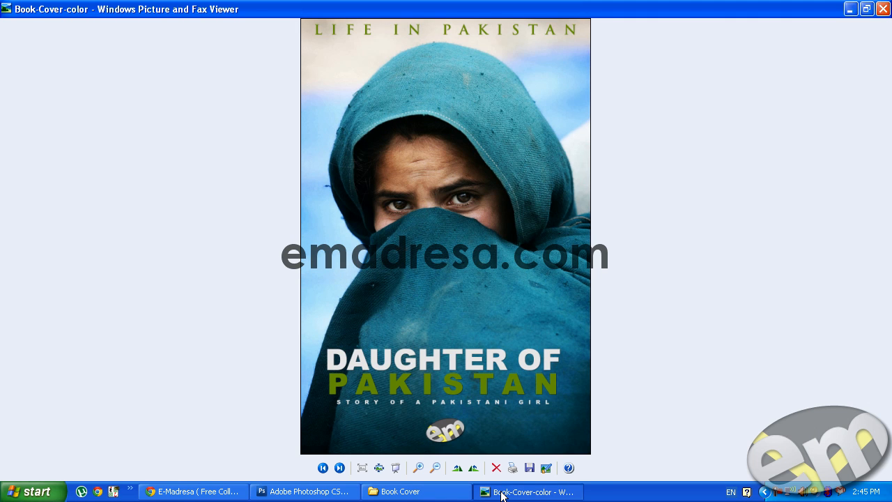
key(Right)
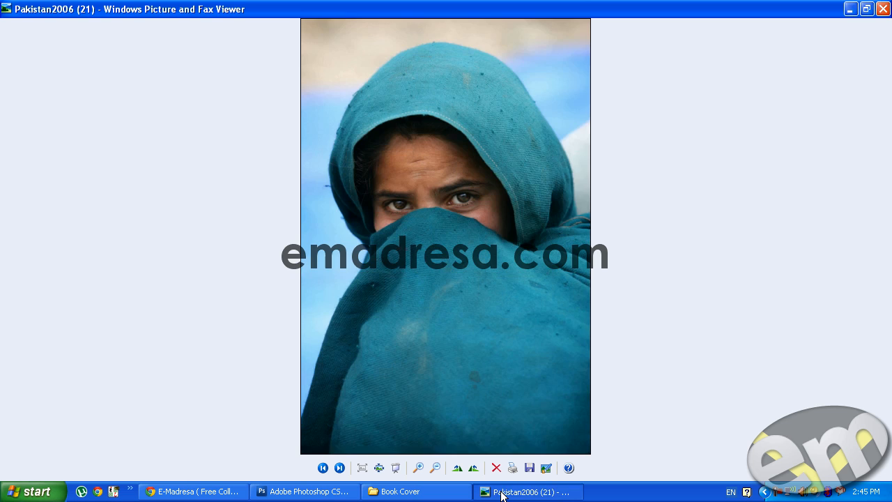
key(Left)
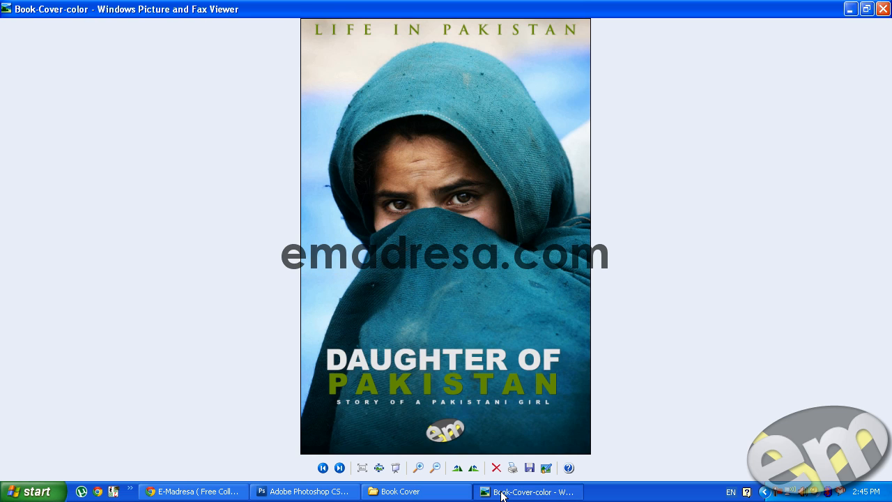
key(Left)
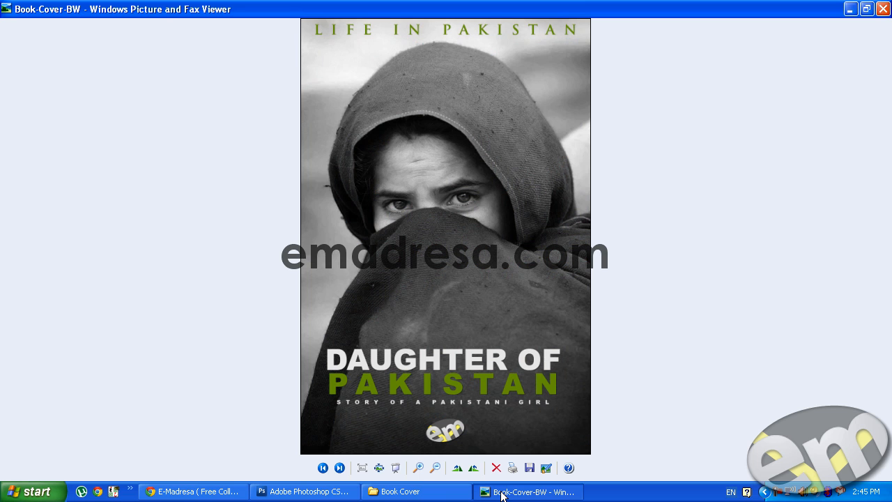
key(Right)
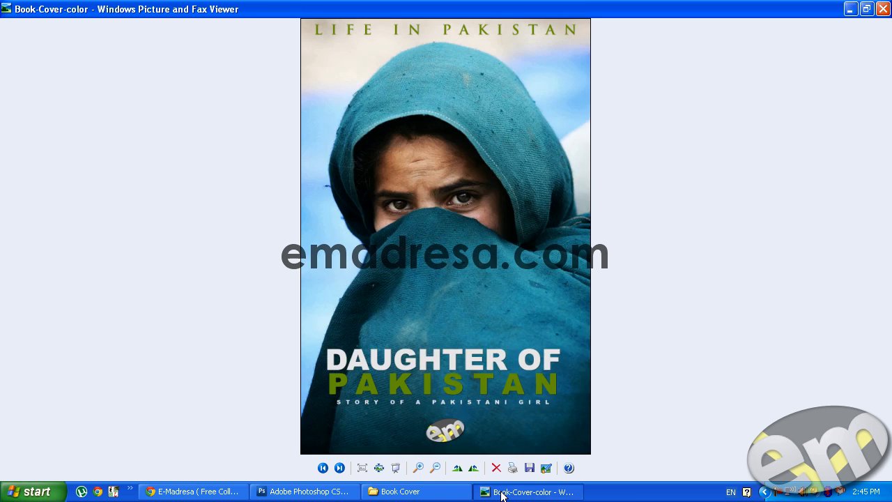
key(Right)
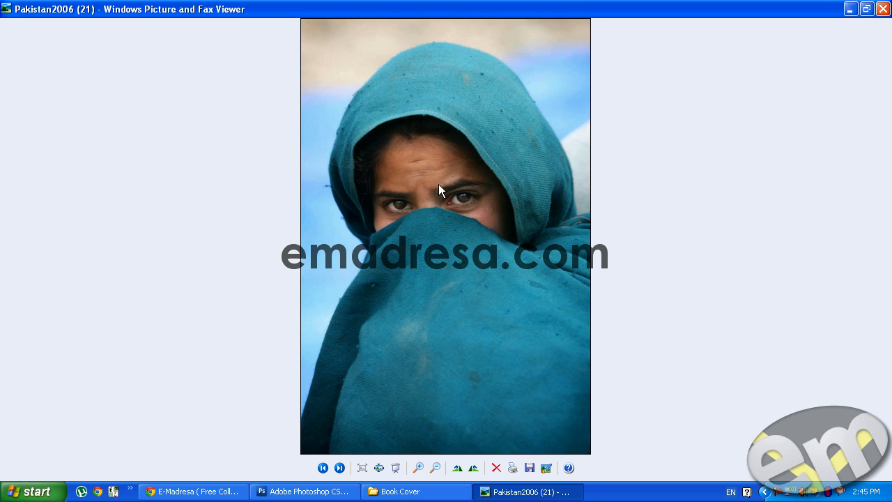
key(Left)
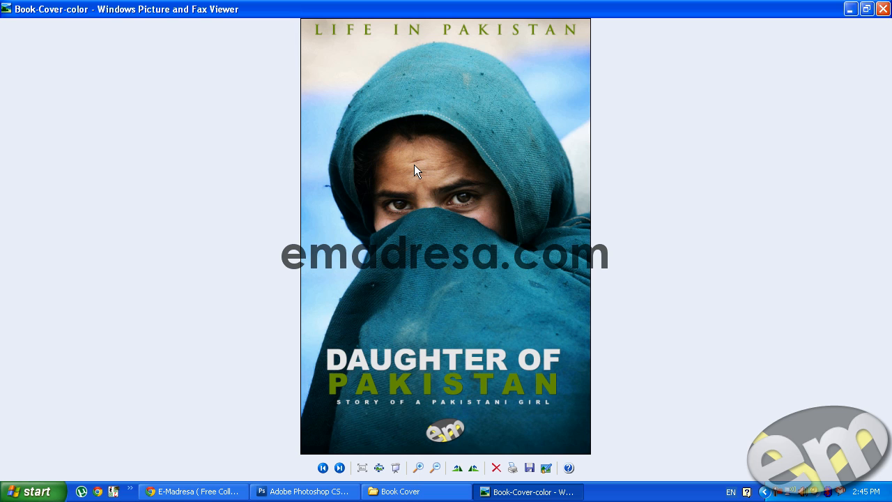
key(Left)
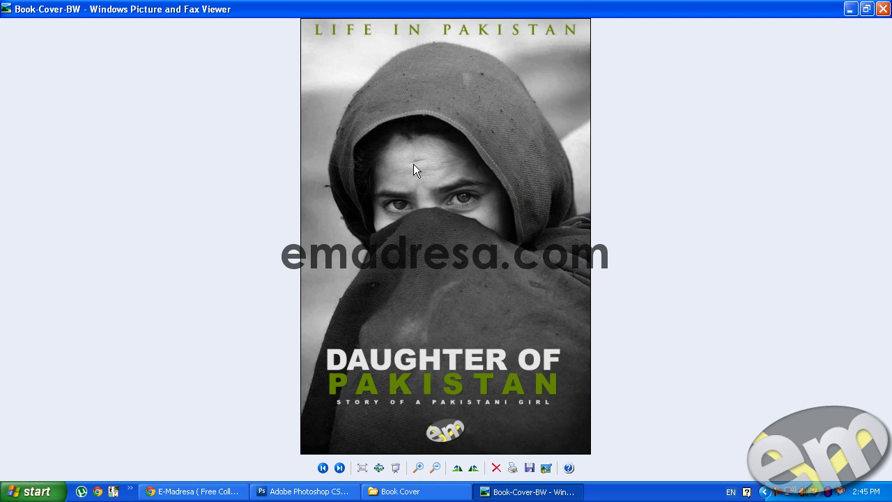
- Open the Pakistan2006 (21) photo from the Book Cover folder in Photoshop and move its document window toward the workspace centre
click(393, 491)
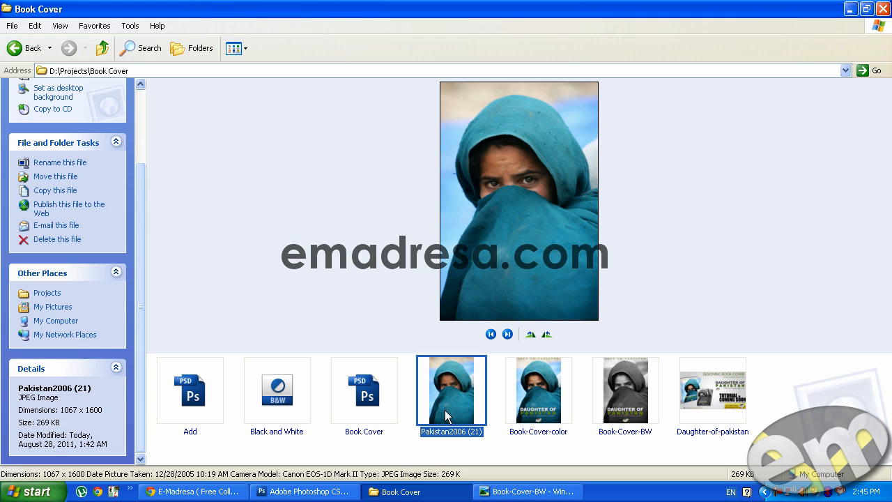
drag(444, 395, 337, 369)
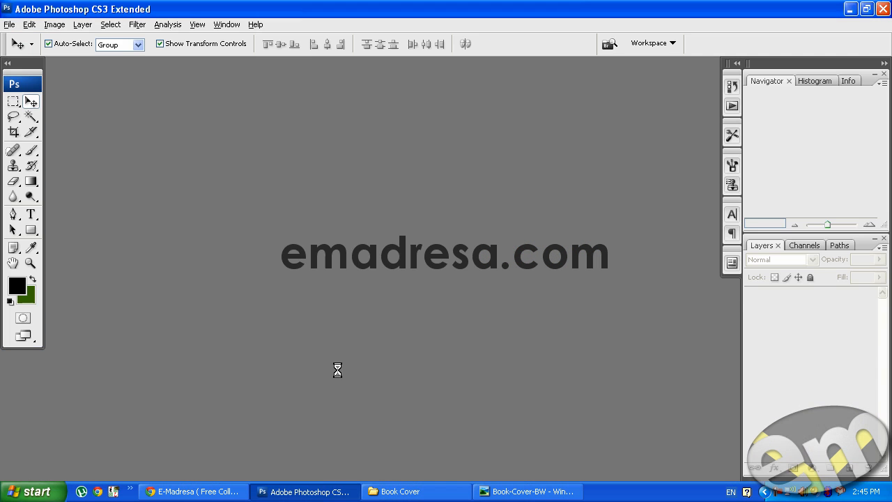
drag(111, 72, 266, 77)
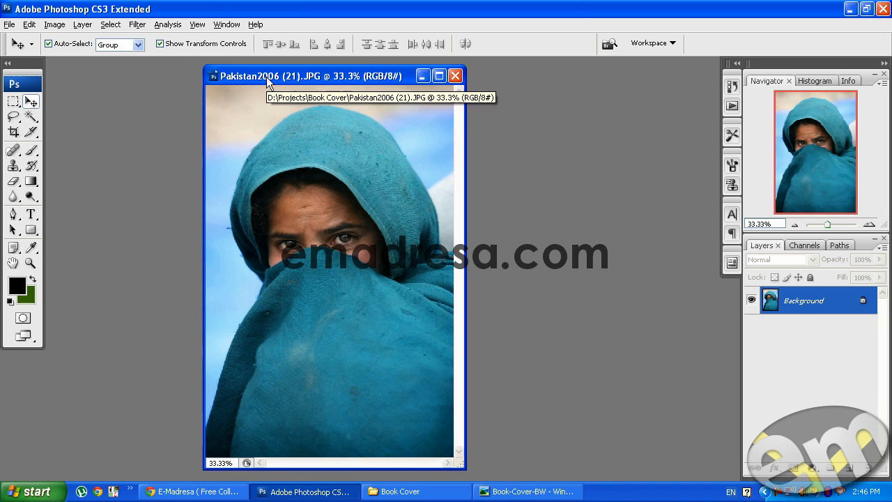
- Reset the foreground and background colours to black and white, and enlarge the photo's document window to fill the workspace
key(d)
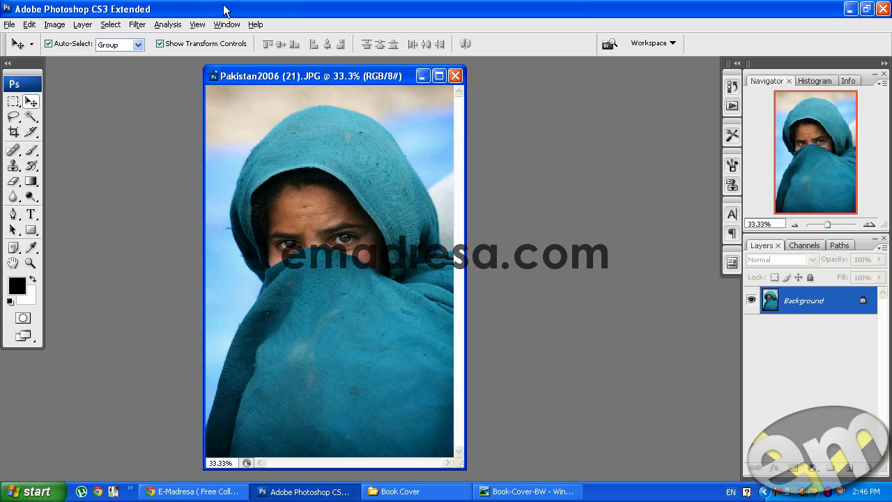
drag(290, 64, 290, 60)
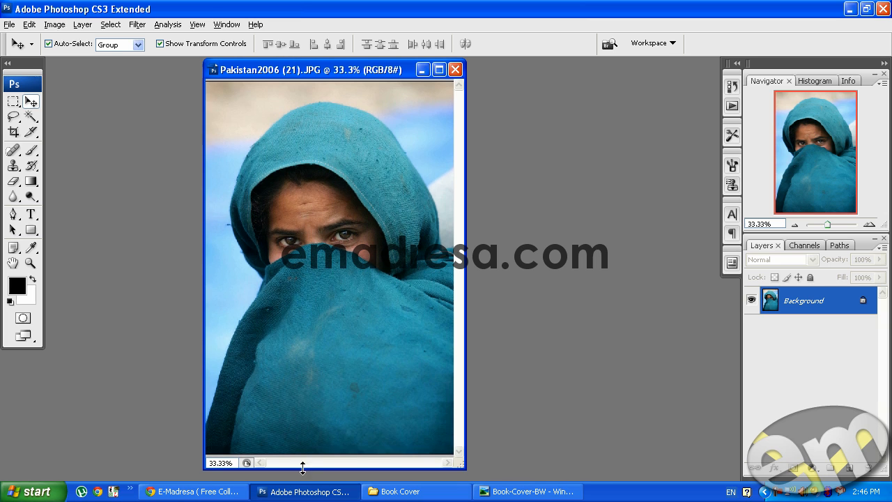
drag(303, 467, 304, 475)
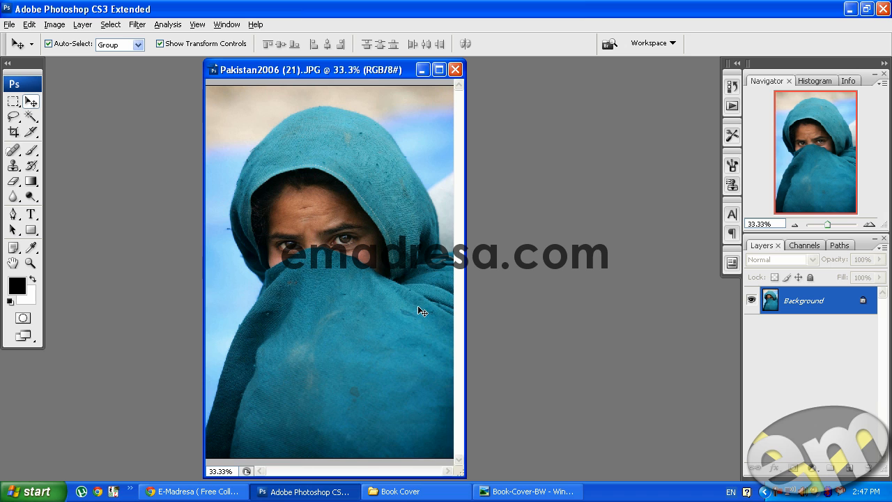
drag(464, 288, 718, 305)
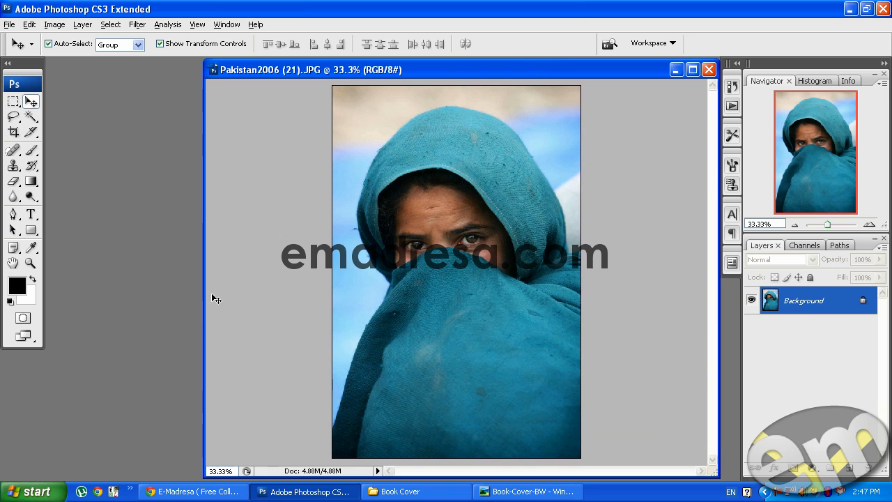
drag(203, 295, 51, 293)
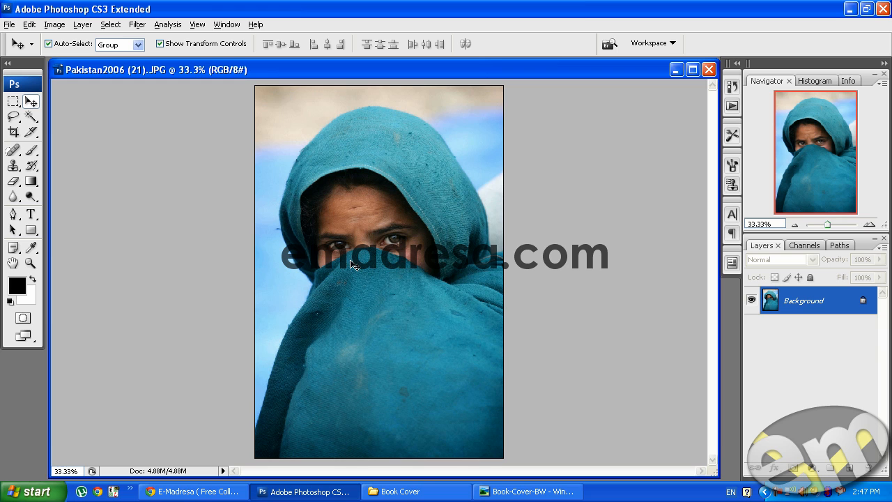
- Try the Desaturate adjustment on the photo and undo it
click(60, 28)
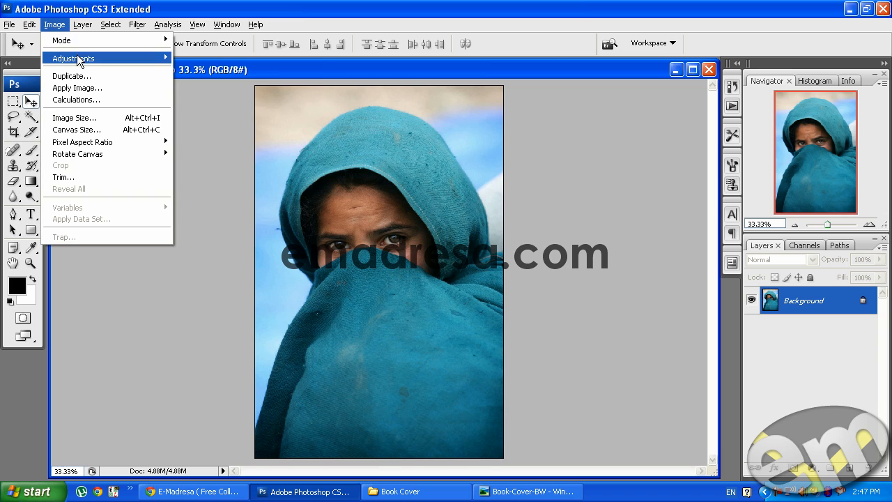
mouse_move(76, 58)
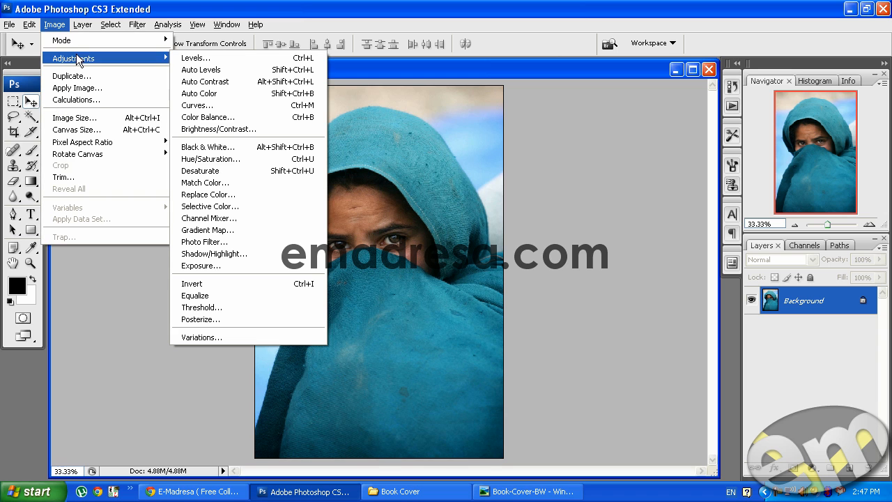
click(199, 175)
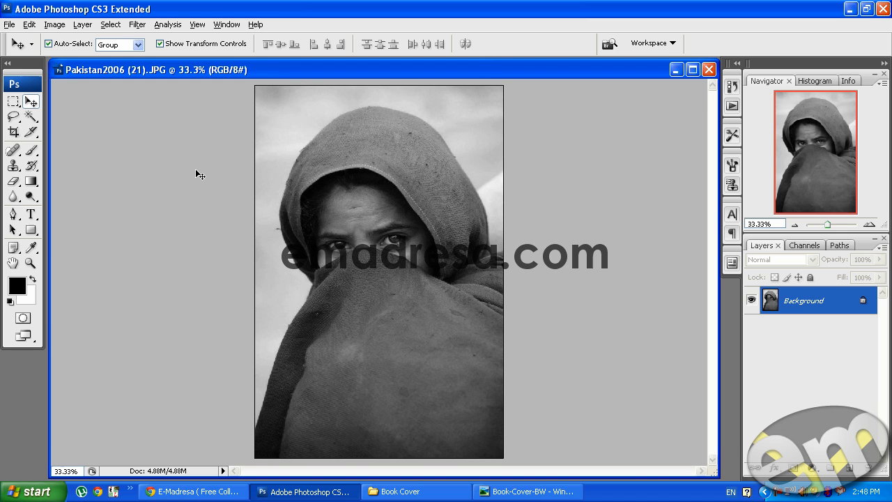
key(ctrl+z)
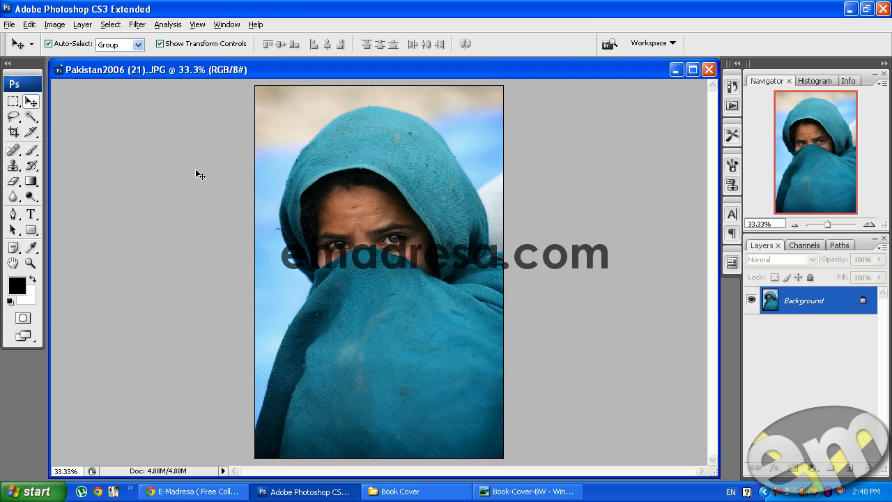
- Try a new black-filled layer with the Saturation blend mode over the photo, and delete that layer
click(851, 470)
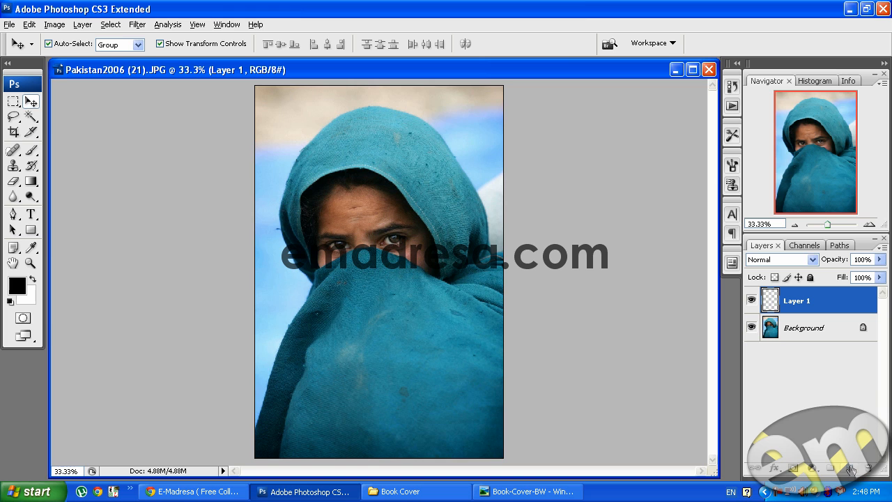
key(ctrl+a)
key(alt+BackSpace)
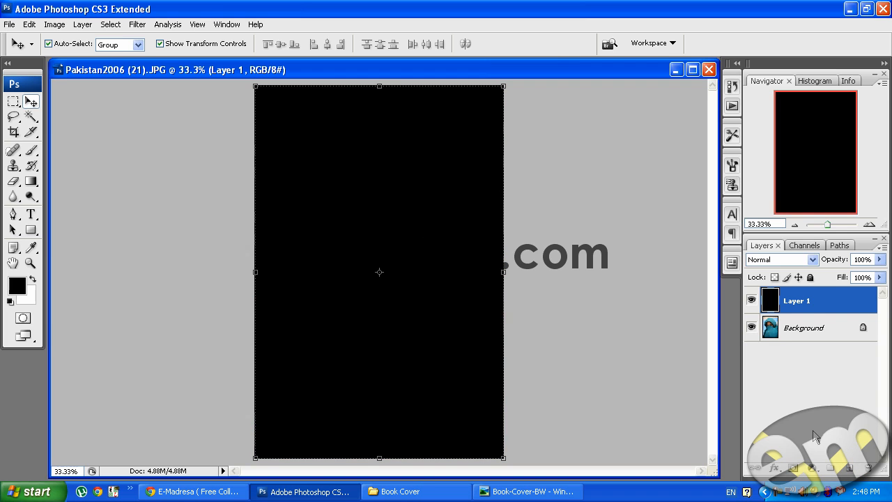
click(805, 260)
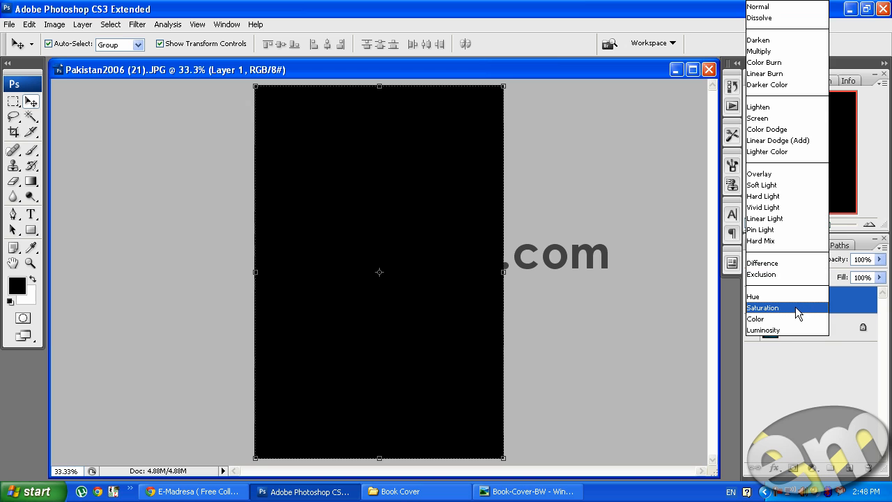
click(795, 307)
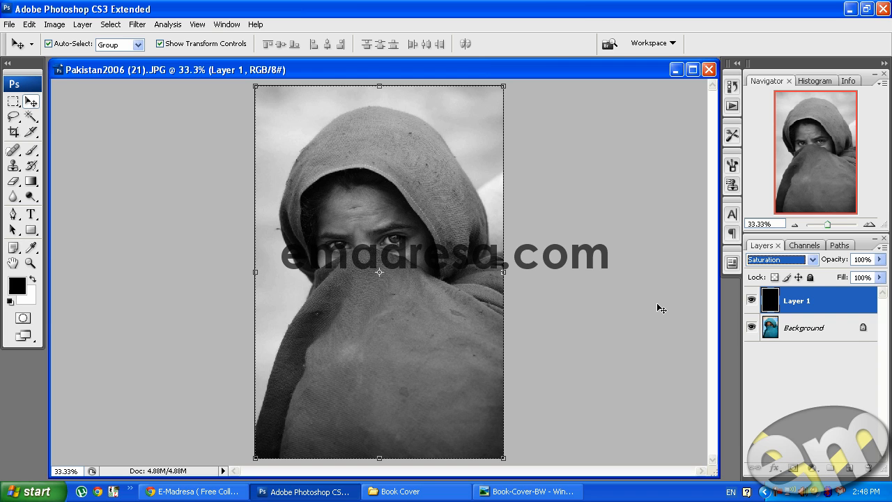
drag(820, 305, 868, 468)
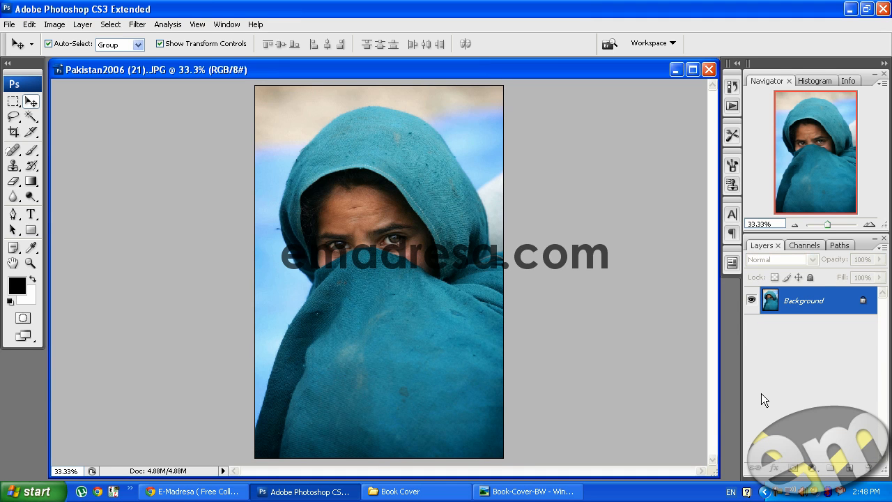
- Desaturate the photo on the Background layer
key(ctrl+shift+u)
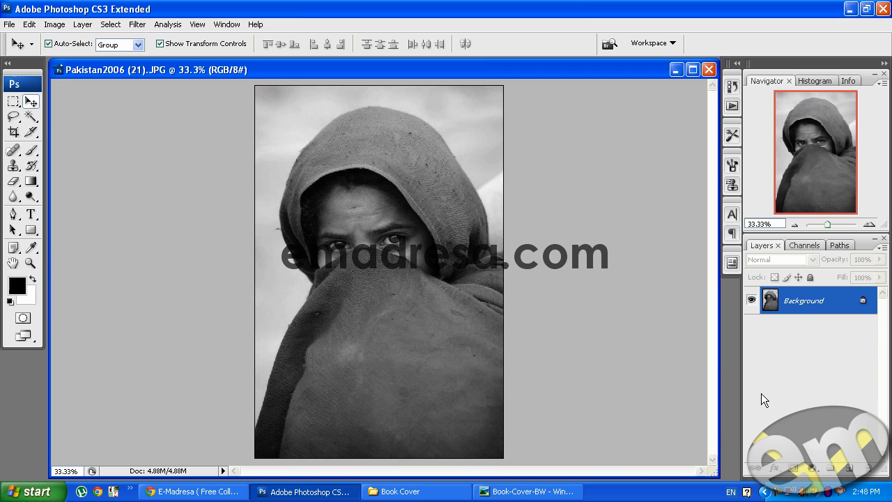
click(54, 23)
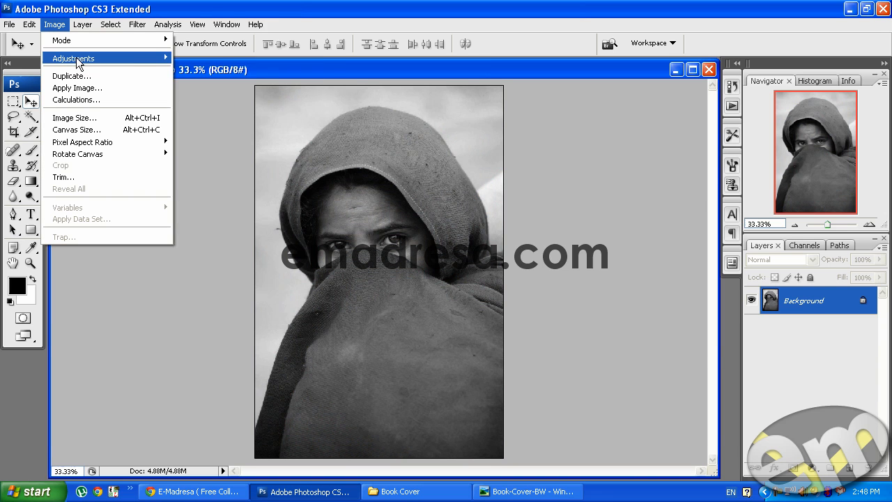
mouse_move(73, 58)
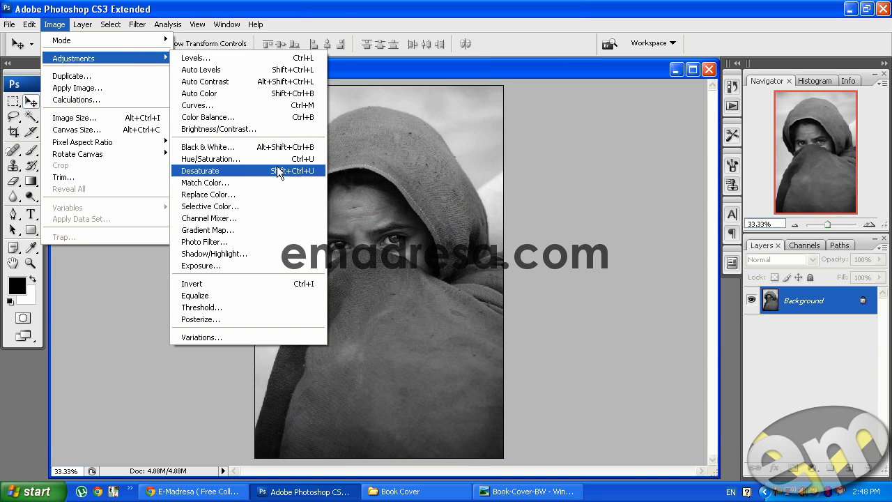
click(436, 67)
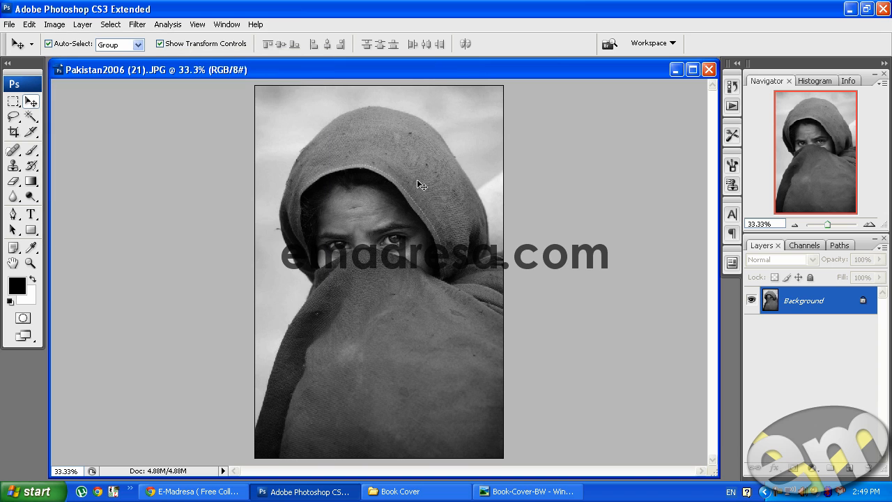
- Try Levels on the desaturated photo with a white input of 205 and a midtone of 0.69, and cancel the adjustment
click(55, 24)
mouse_move(76, 58)
click(192, 59)
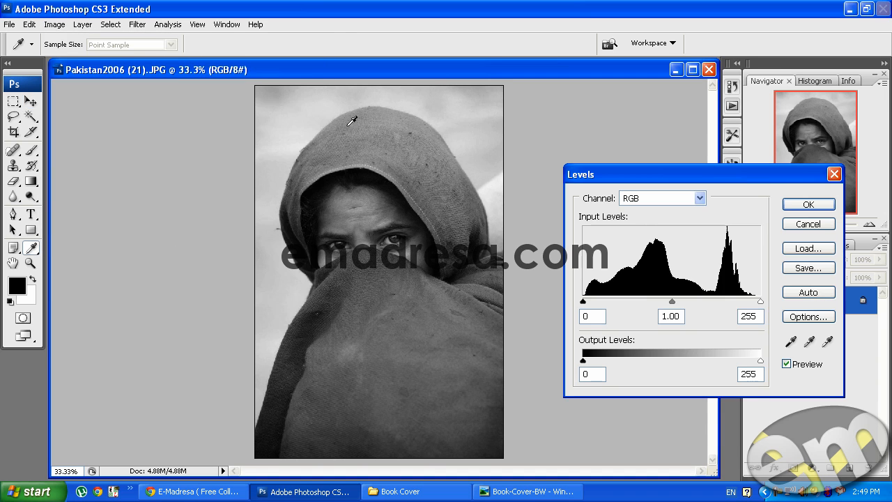
drag(762, 302, 726, 302)
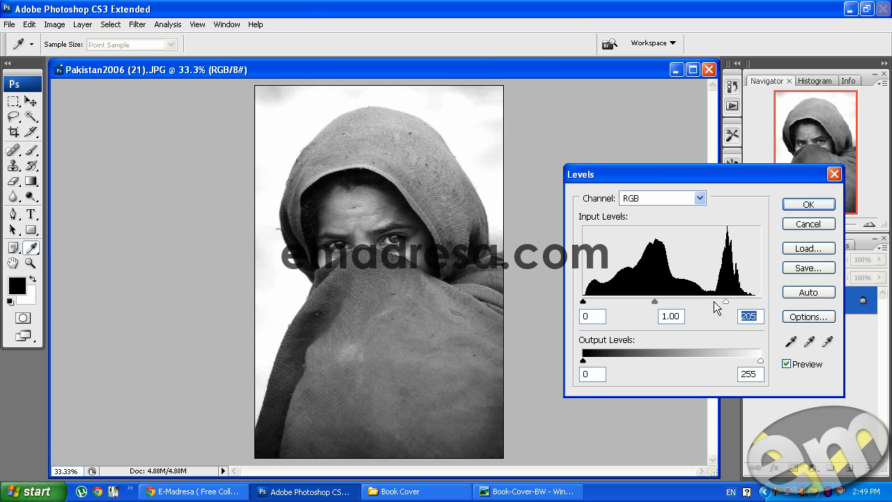
mouse_move(656, 303)
mouse_down()
mouse_move(671, 303)
mouse_move(659, 305)
mouse_up()
mouse_move(582, 302)
mouse_down()
mouse_move(632, 301)
mouse_move(573, 307)
mouse_up()
drag(727, 302, 764, 298)
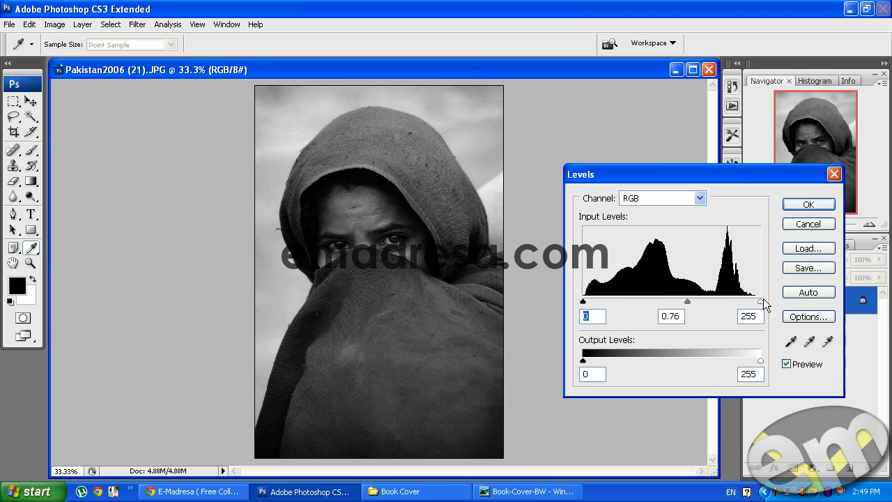
mouse_move(682, 303)
mouse_down()
mouse_move(645, 302)
mouse_move(711, 301)
mouse_move(693, 301)
mouse_up()
click(810, 225)
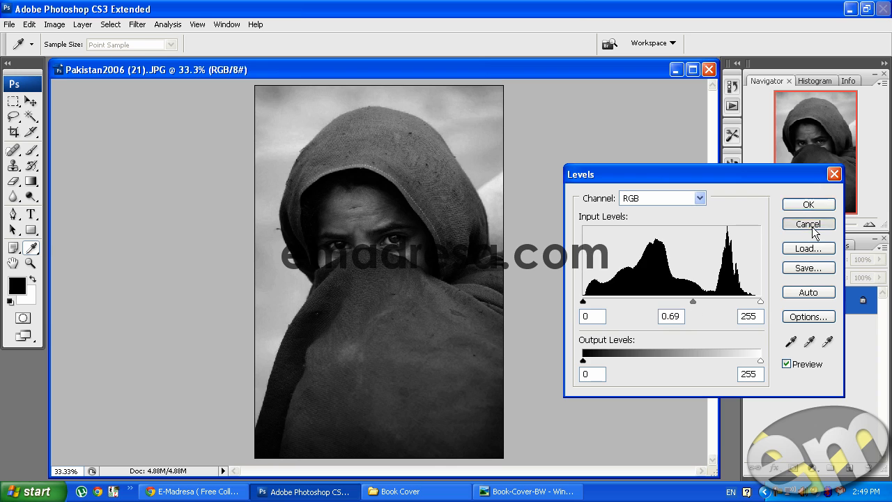
- Undo the desaturation of the photo
key(ctrl+z)
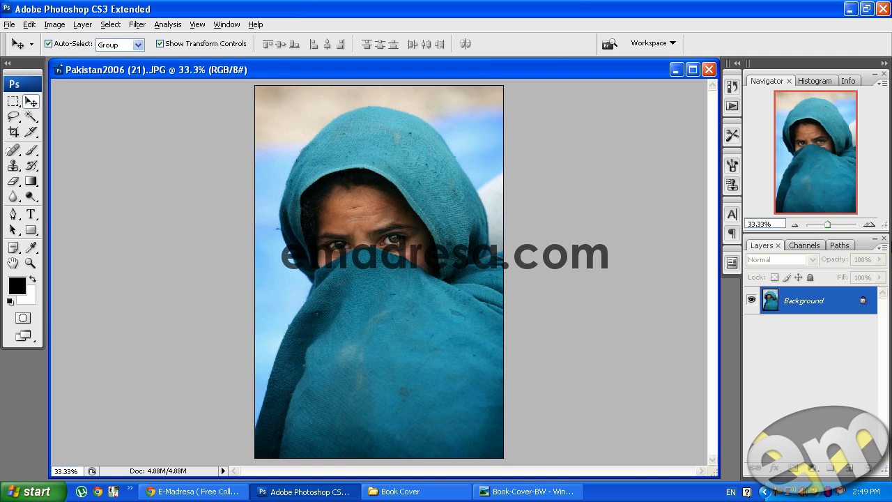
- Try a Channel Mixer adjustment layer over the photo with the Monochrome option enabled
click(812, 468)
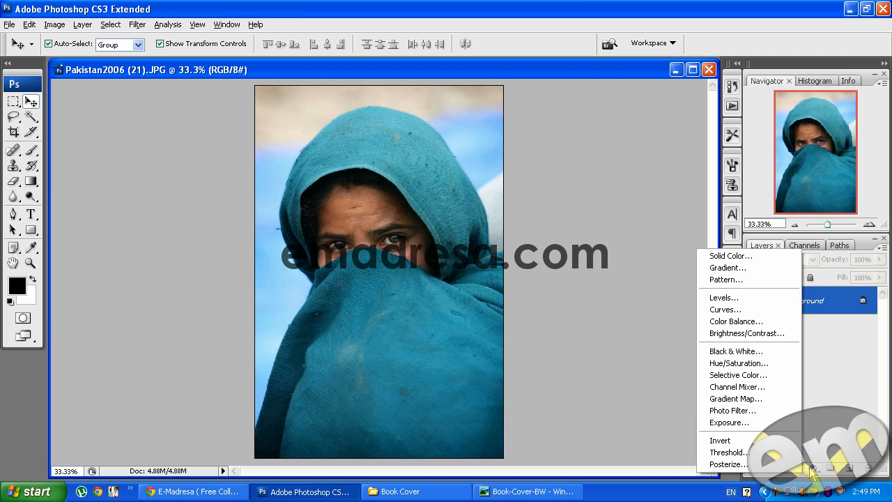
click(759, 388)
click(562, 154)
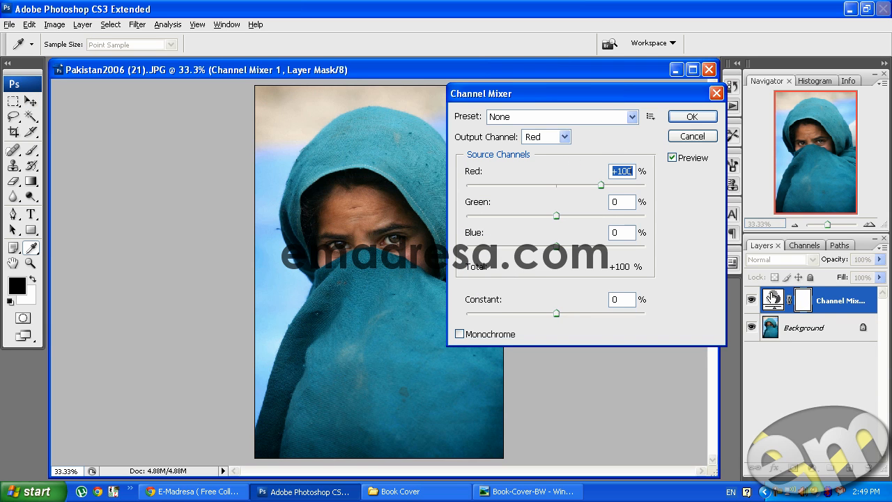
drag(502, 97, 617, 72)
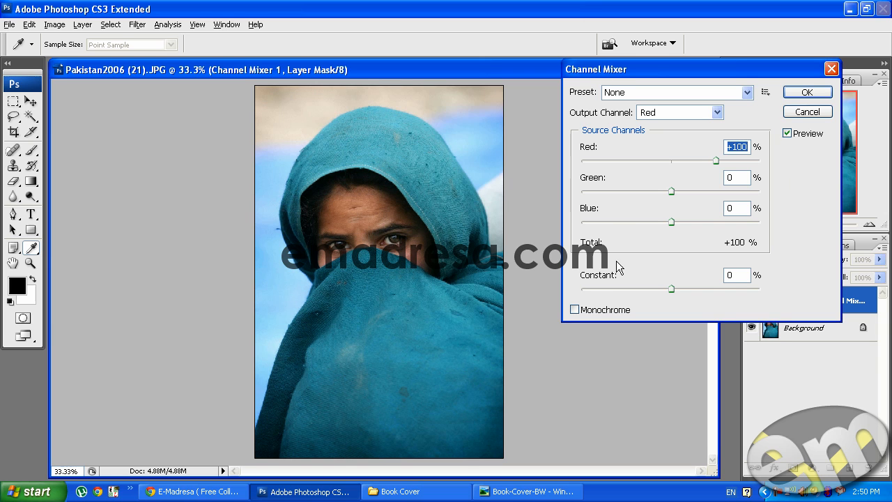
click(575, 309)
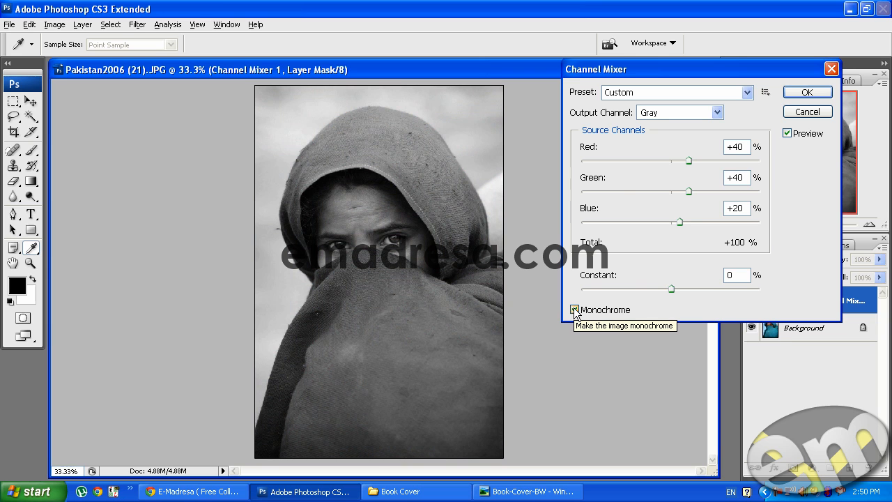
- Try the Channel Mixer's Black & White presets with Green, Orange and Blue Filter, and reset the preset to None
click(729, 92)
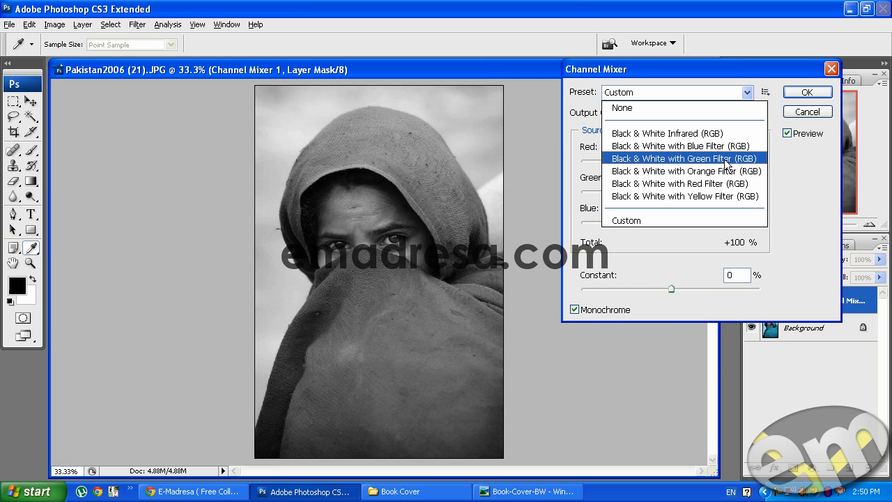
click(727, 159)
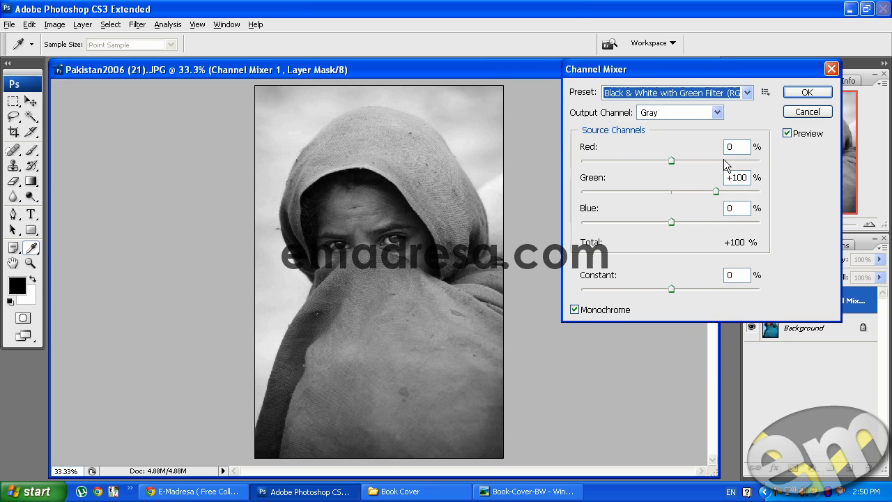
click(711, 93)
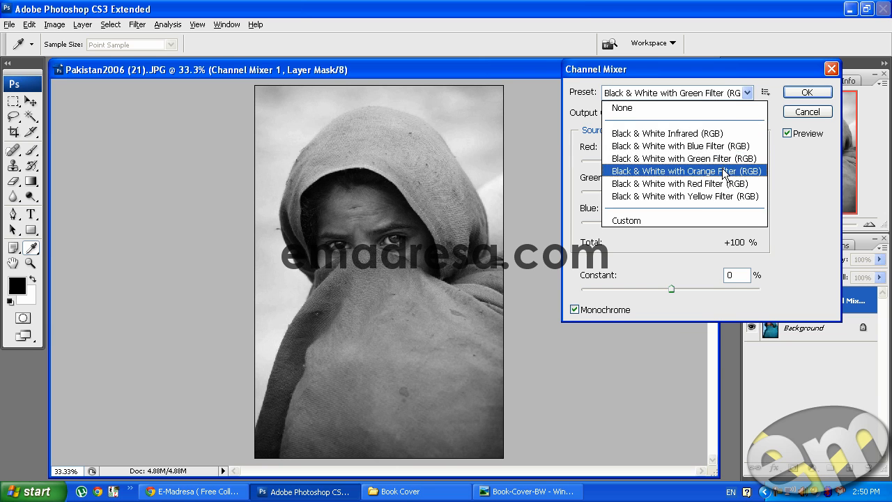
click(722, 164)
click(746, 92)
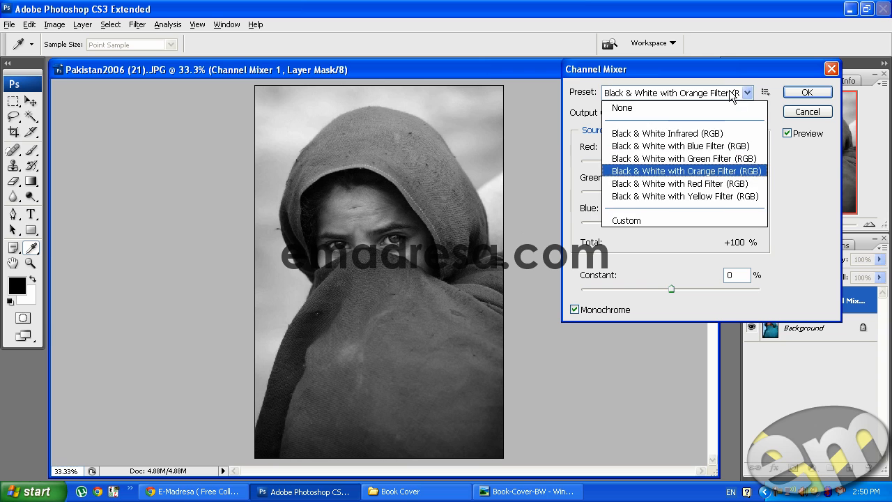
click(726, 146)
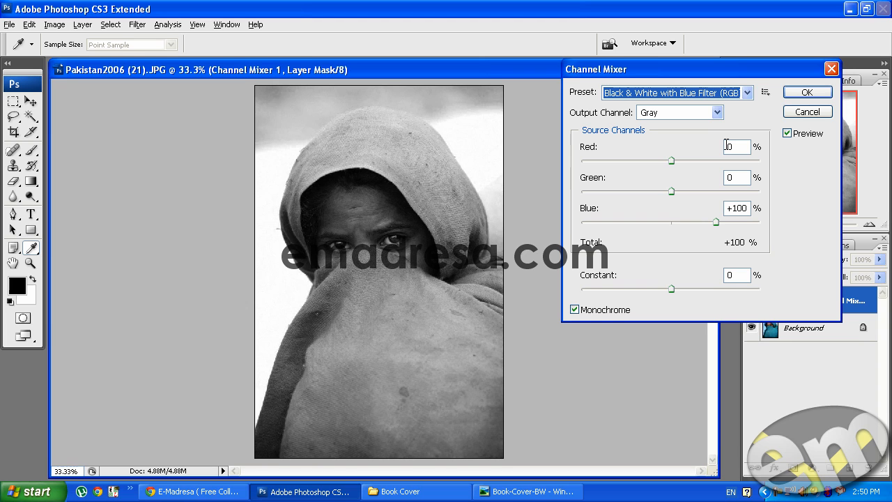
click(731, 92)
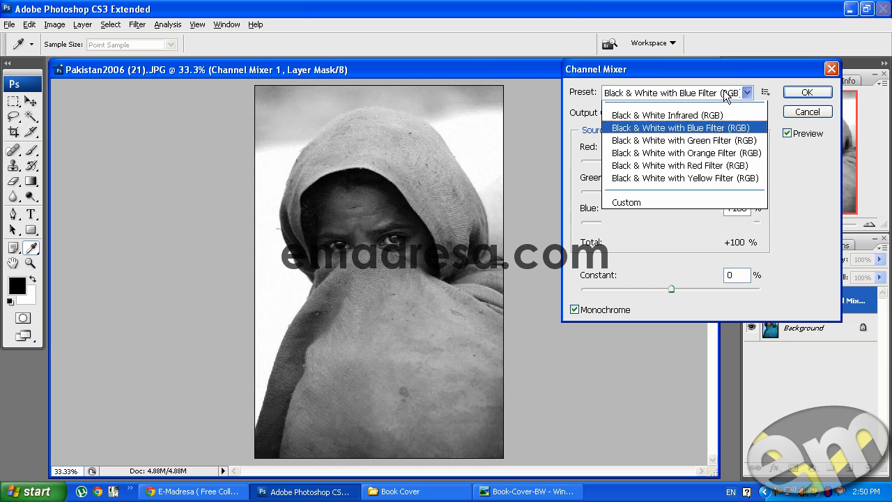
click(705, 110)
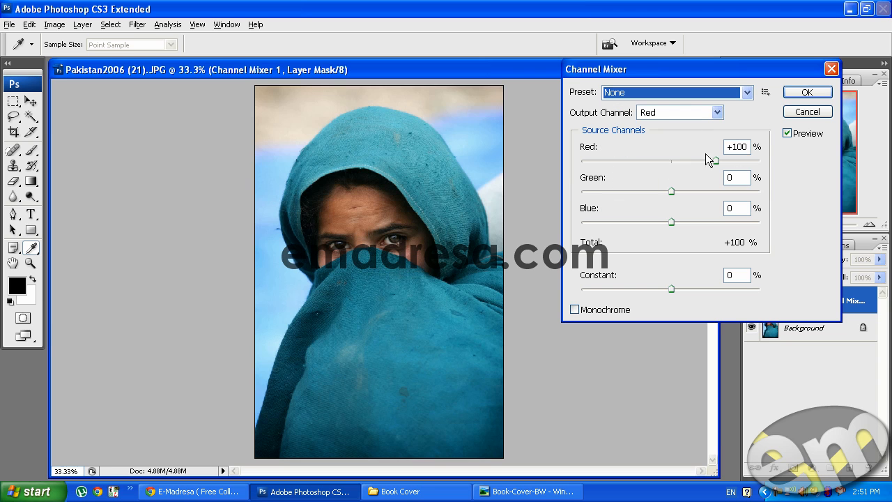
- Try a custom monochrome mix of Red +58, Green +27 and Blue +38, and cancel the Channel Mixer
click(575, 310)
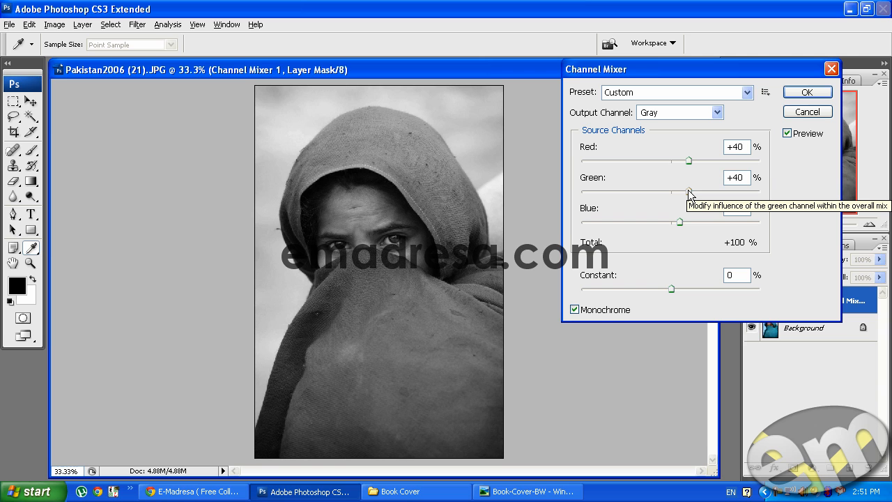
drag(689, 161, 695, 157)
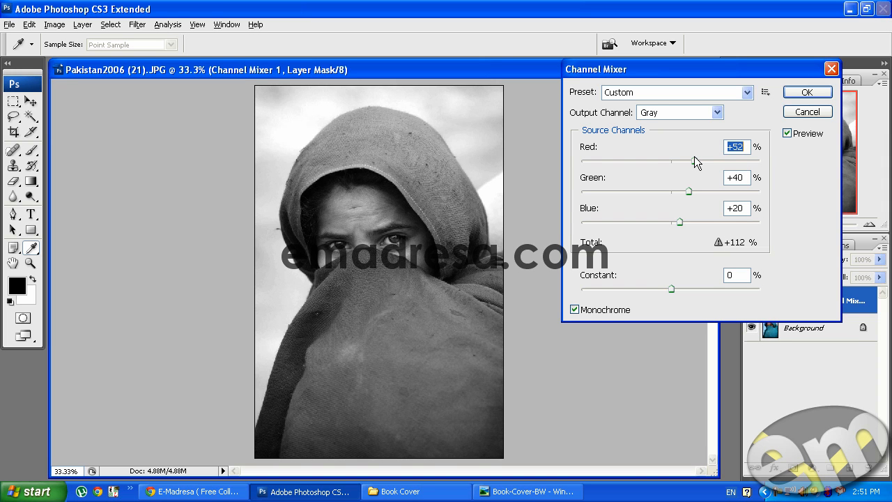
drag(694, 158, 696, 158)
mouse_move(696, 156)
mouse_down()
mouse_move(705, 156)
mouse_move(648, 153)
mouse_move(694, 152)
mouse_up()
drag(690, 193, 688, 222)
drag(683, 192, 683, 191)
drag(693, 161, 698, 160)
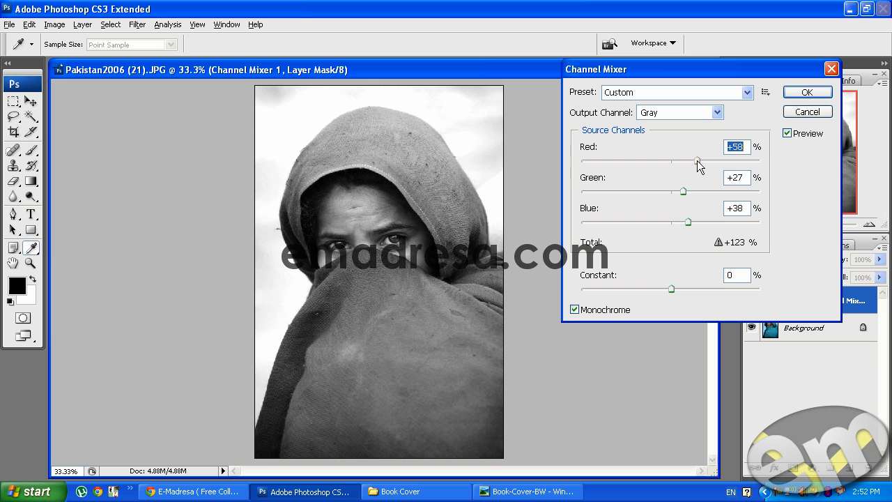
click(807, 111)
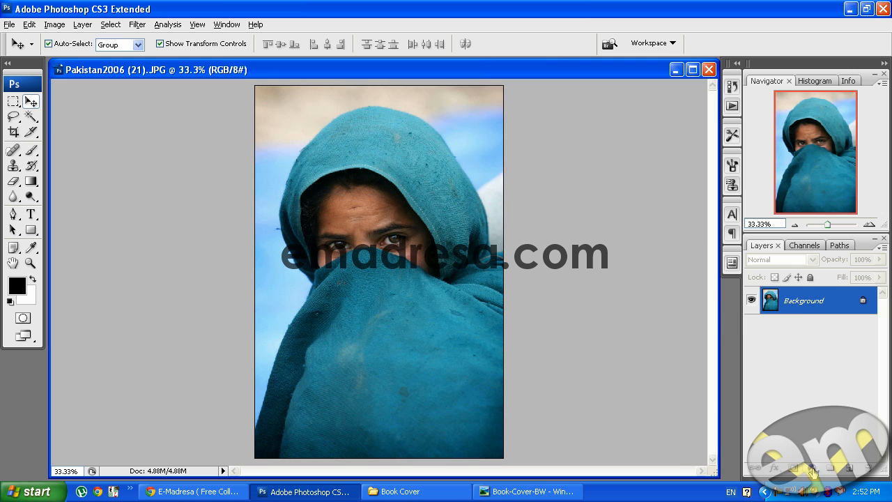
- Add a Black & White adjustment layer with Reds at 88 and Yellows at 107, checking it against the Book-Cover-BW reference
click(813, 468)
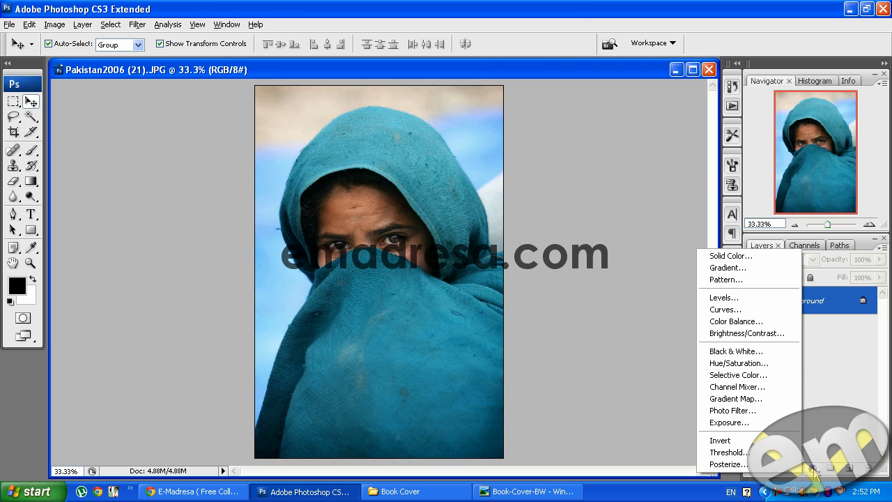
click(737, 352)
click(566, 152)
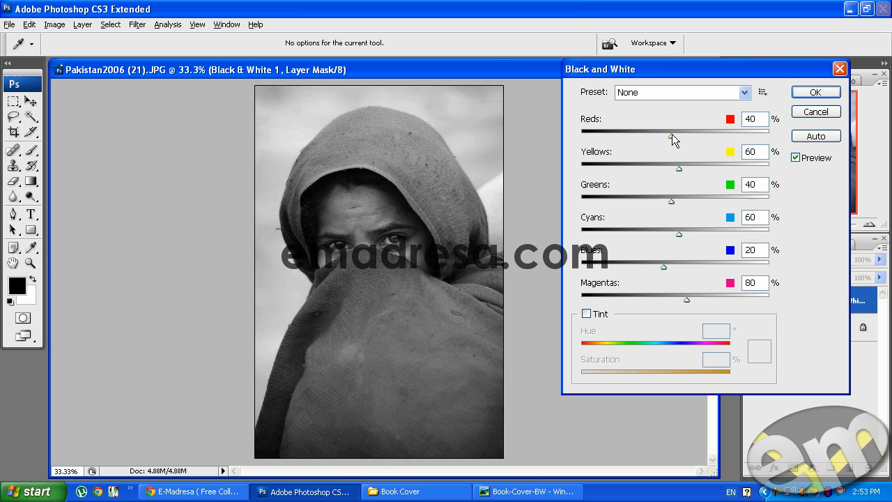
mouse_move(672, 136)
mouse_down()
mouse_move(700, 135)
mouse_move(656, 136)
mouse_move(690, 139)
mouse_up()
drag(681, 169, 697, 155)
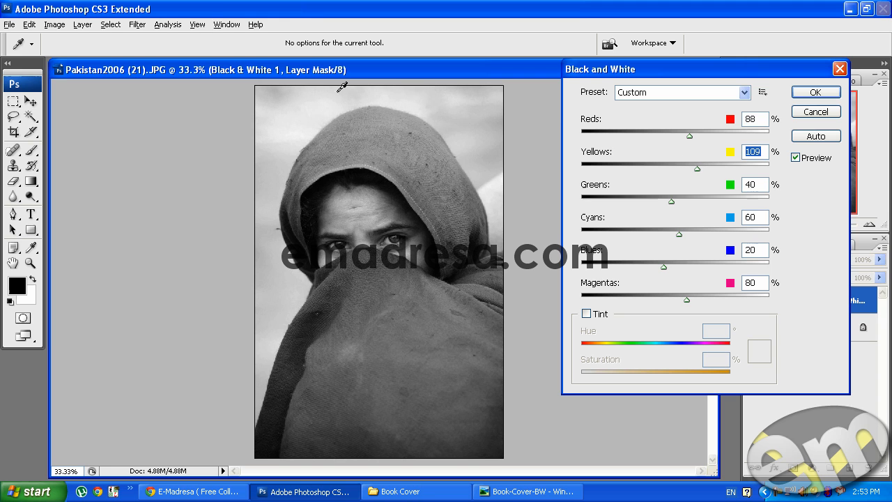
mouse_move(697, 169)
mouse_down()
mouse_move(680, 169)
mouse_move(724, 169)
mouse_move(683, 169)
mouse_move(696, 167)
mouse_up()
click(557, 492)
click(557, 492)
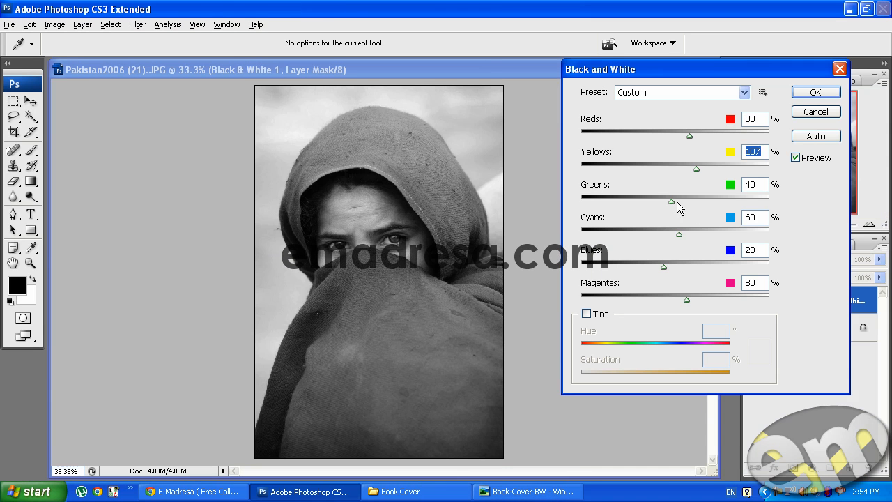
- Try Cyans at 30 and Blues at 71 in the black-and-white conversion and compare it with the reference cover
mouse_move(680, 235)
mouse_down()
mouse_move(643, 233)
mouse_move(682, 233)
mouse_move(655, 232)
mouse_move(667, 231)
mouse_up()
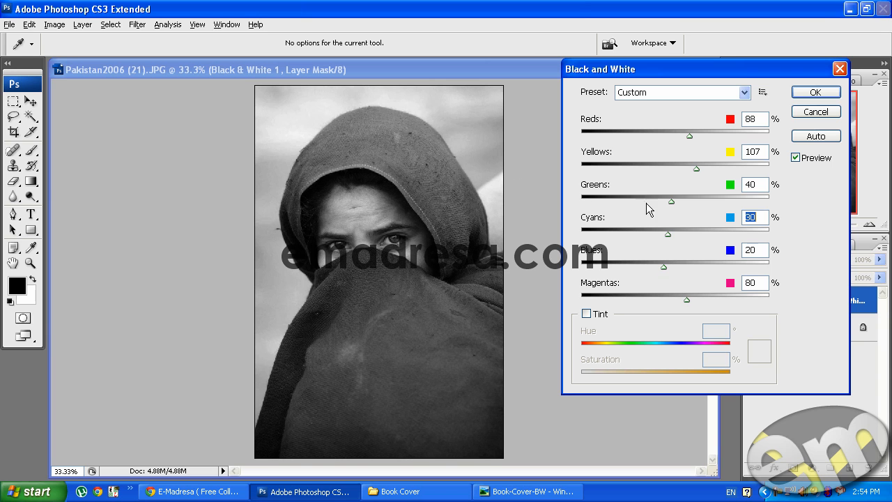
drag(665, 267, 683, 266)
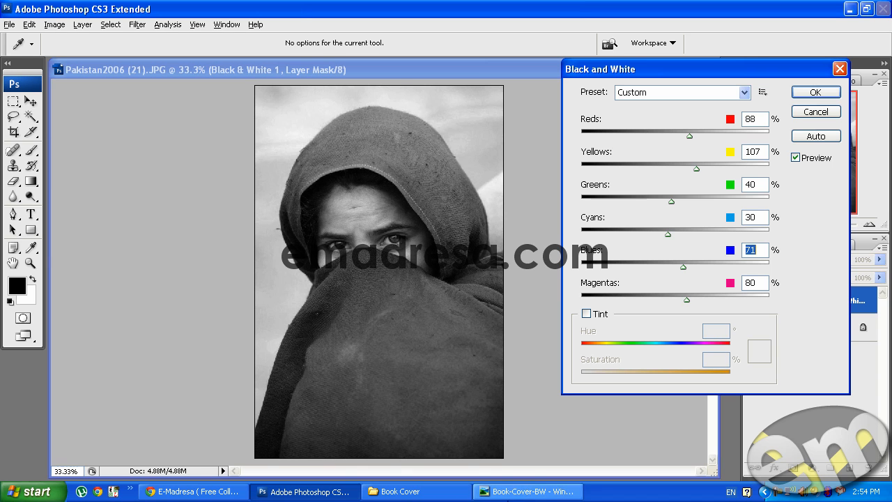
click(524, 492)
click(524, 492)
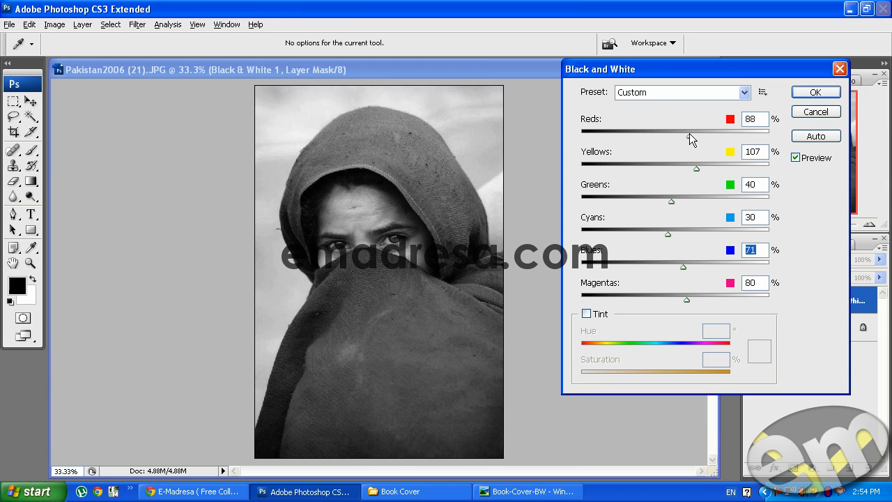
- Set the black-and-white mix to Reds 101, Greens 49, Cyans 42, Magentas 23 and Blues 19
drag(689, 135, 695, 135)
mouse_move(672, 200)
mouse_down()
mouse_move(634, 200)
mouse_move(685, 199)
mouse_move(674, 199)
mouse_up()
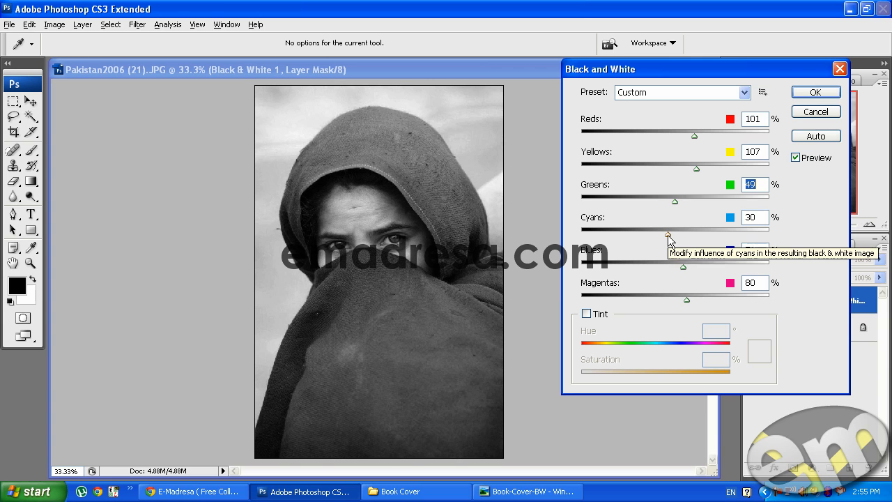
drag(668, 235, 672, 234)
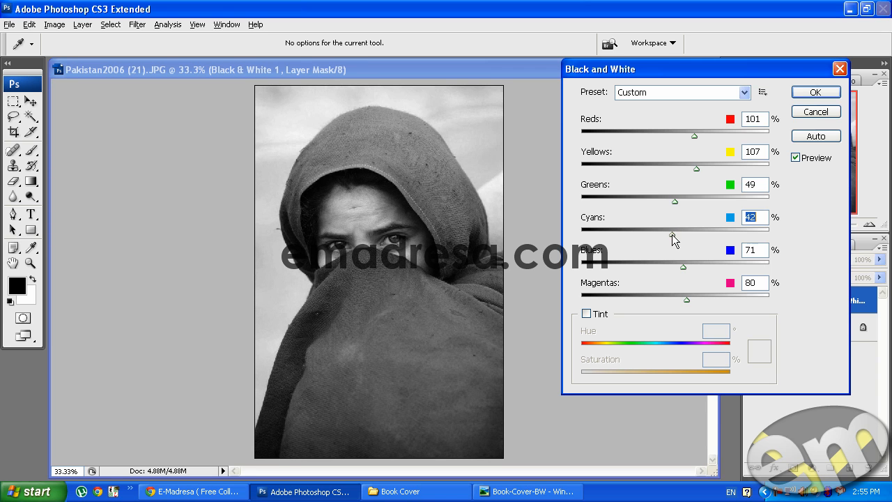
drag(687, 299, 665, 297)
drag(683, 266, 663, 265)
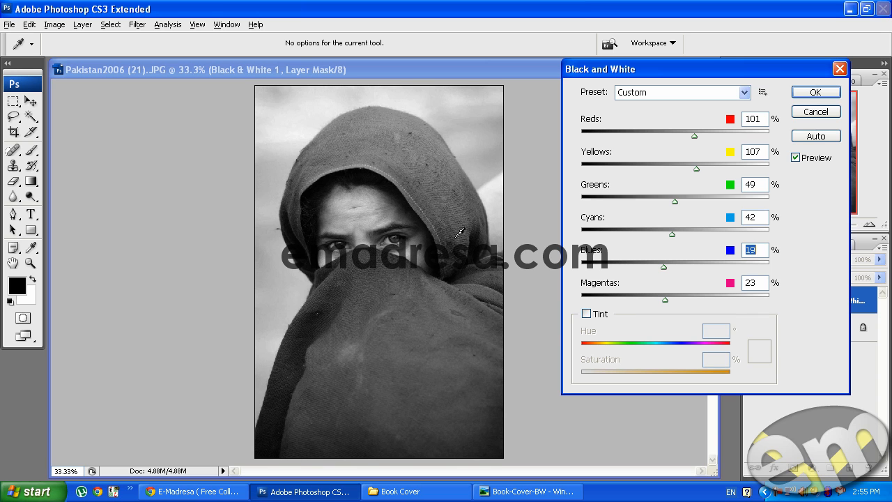
- Compare the conversion with the Book-Cover-BW and Book-Cover-color references, and apply the Black and White adjustment
click(524, 492)
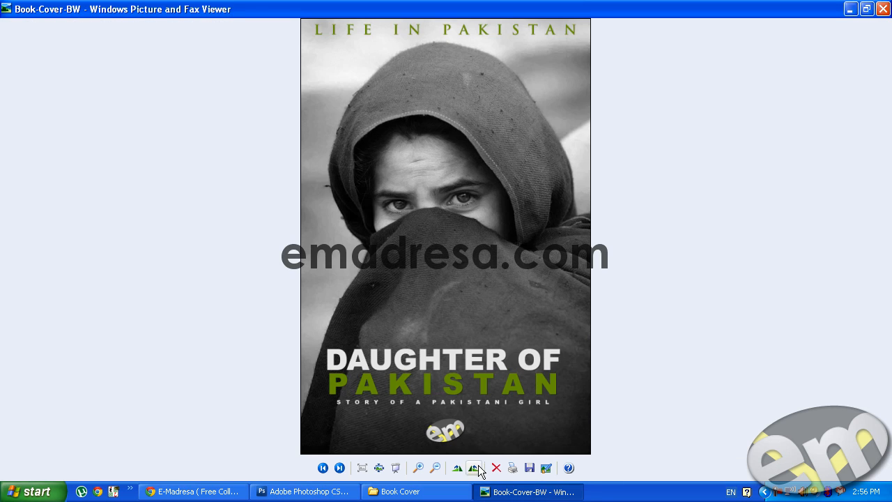
click(324, 467)
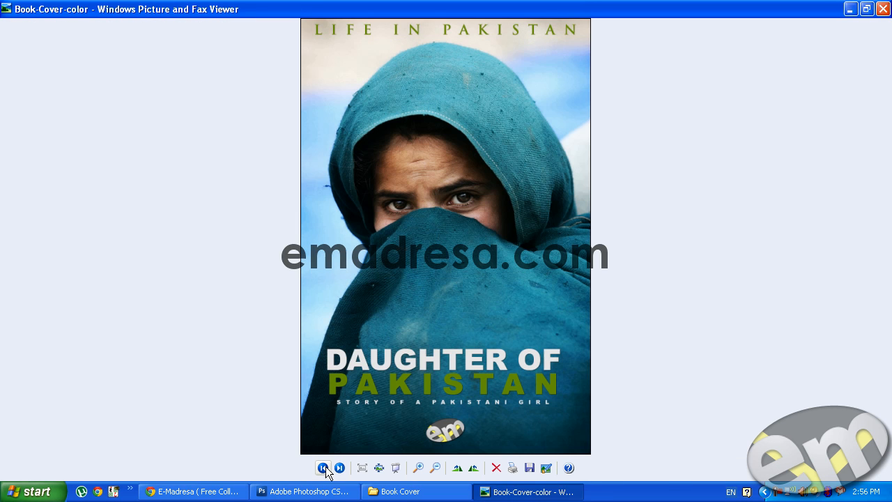
click(491, 494)
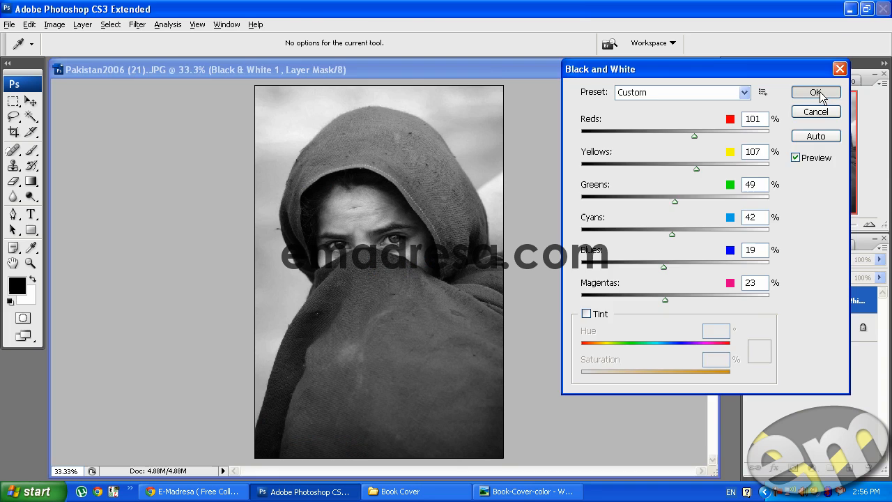
click(813, 93)
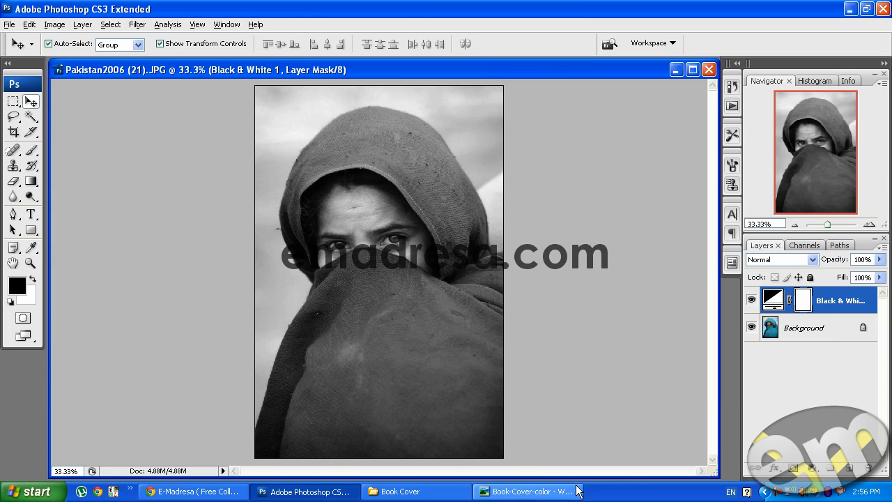
- Check the Book-Cover-color reference image, and set the Black & White adjustment layer's blend mode to Overlay in Photoshop
click(575, 492)
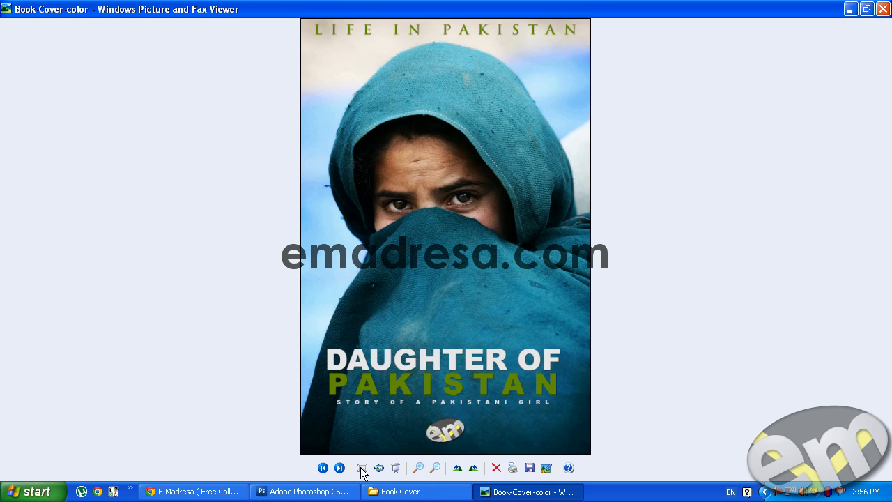
click(340, 468)
click(339, 469)
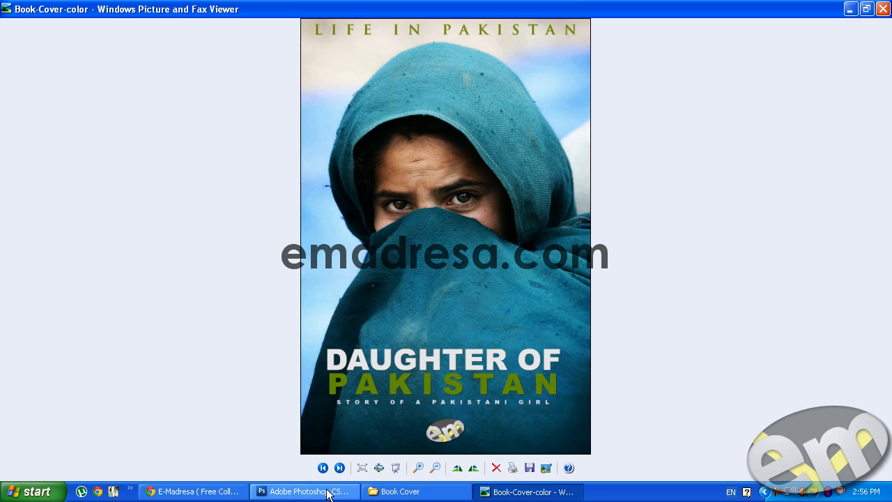
click(325, 490)
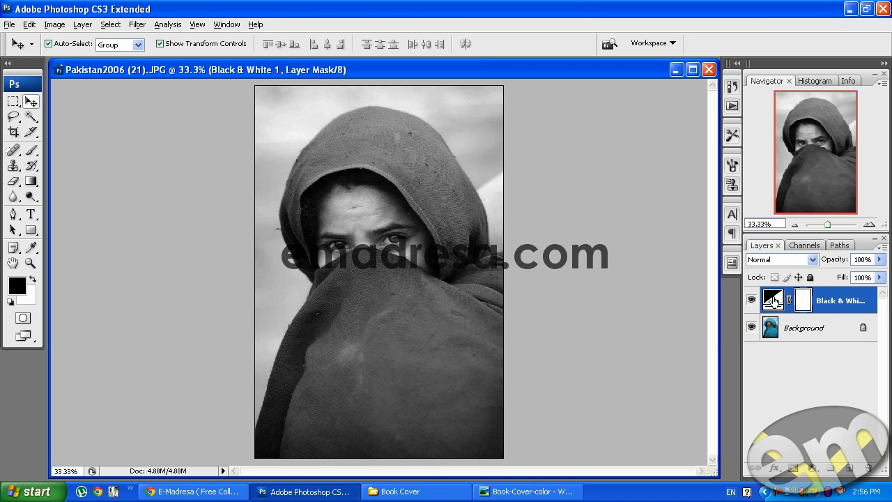
click(783, 258)
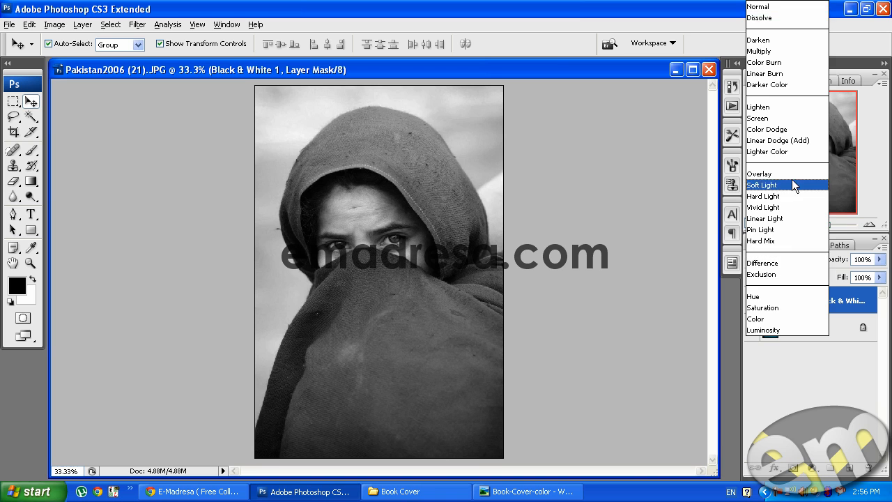
click(792, 175)
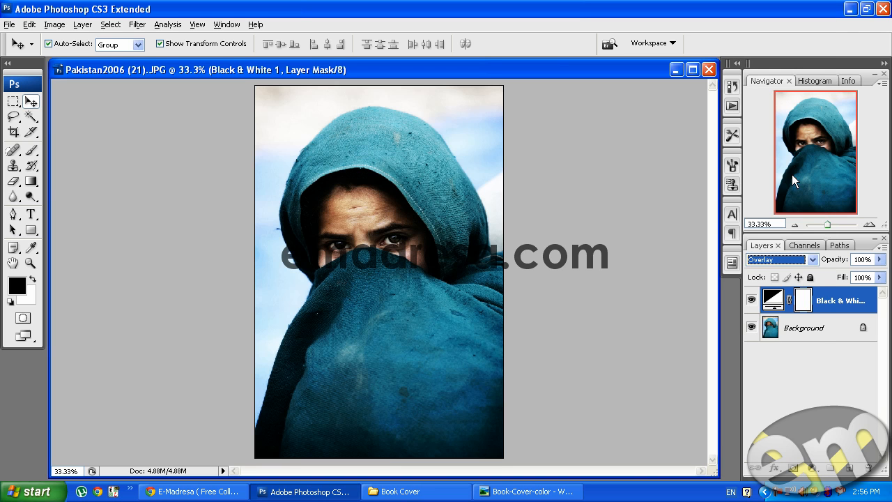
- Lower the Black & White adjustment layer's opacity to 50% and check the photo at actual pixel size
drag(842, 263, 807, 266)
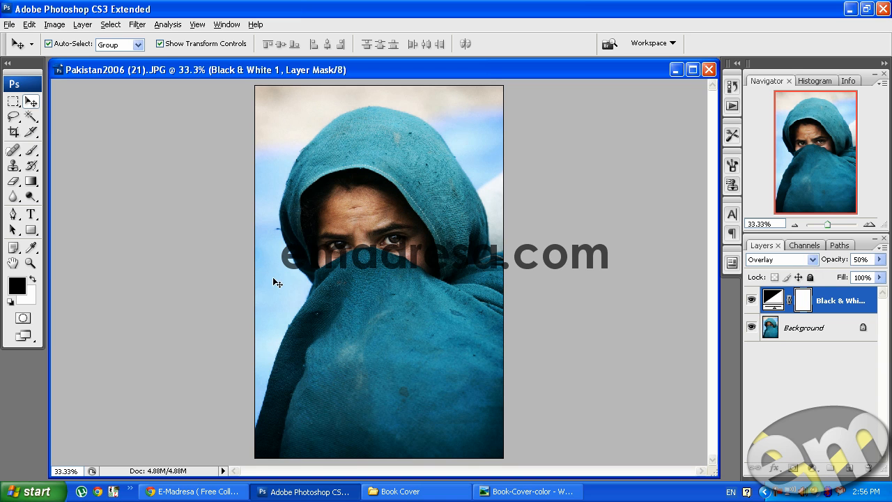
click(30, 263)
click(269, 43)
scroll(358, 270, up, 6)
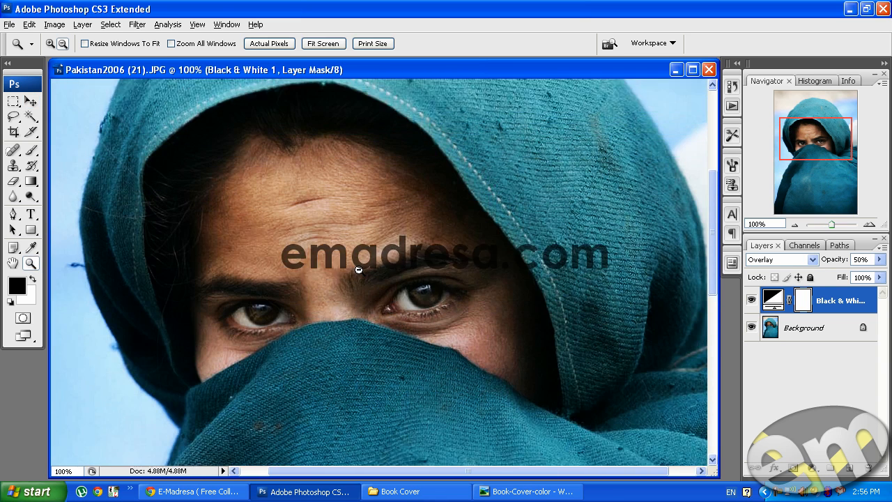
- Compare the photo with and without the Black & White adjustment layer, leaving the layer visible
click(751, 300)
click(752, 299)
click(751, 299)
click(752, 300)
click(751, 300)
click(751, 300)
click(751, 300)
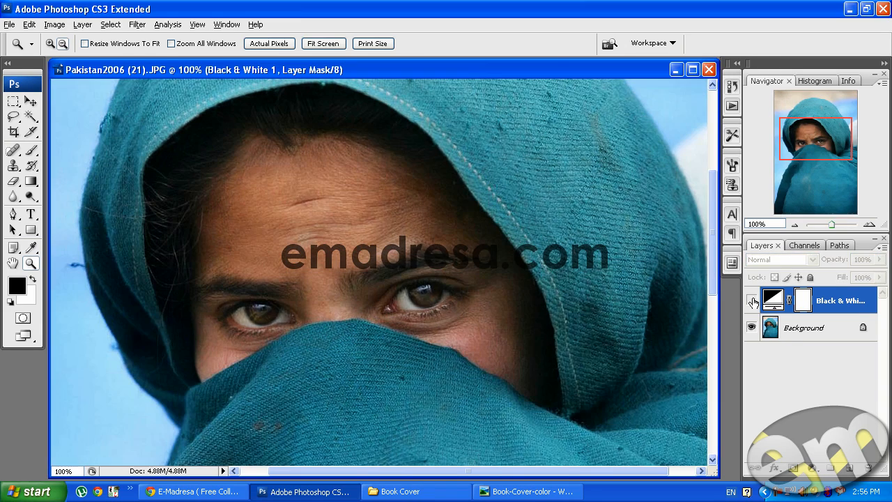
click(751, 300)
- Check the Book-Cover-color and Daughter-of-pakistan reference images, and return to Photoshop
click(547, 493)
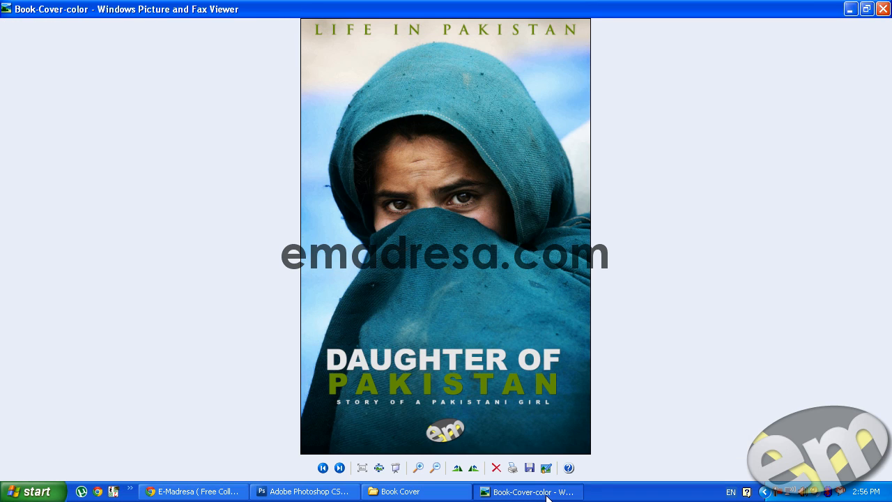
click(400, 492)
double_click(712, 389)
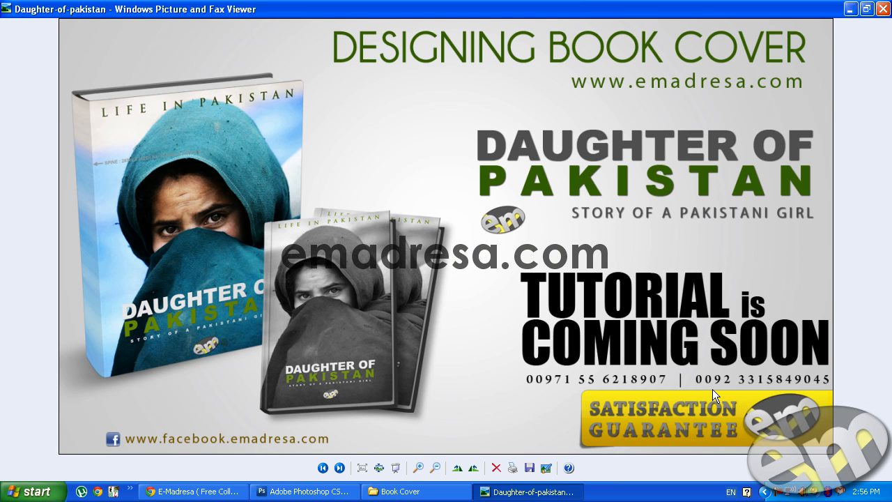
click(530, 491)
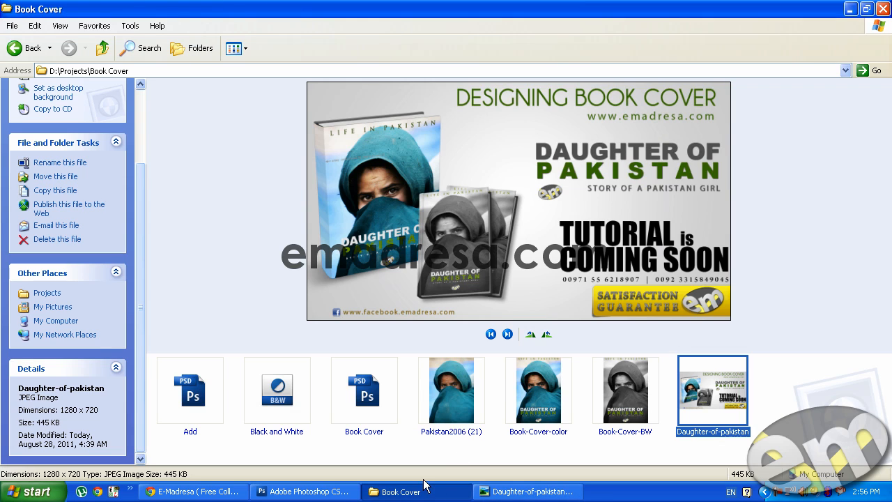
click(314, 491)
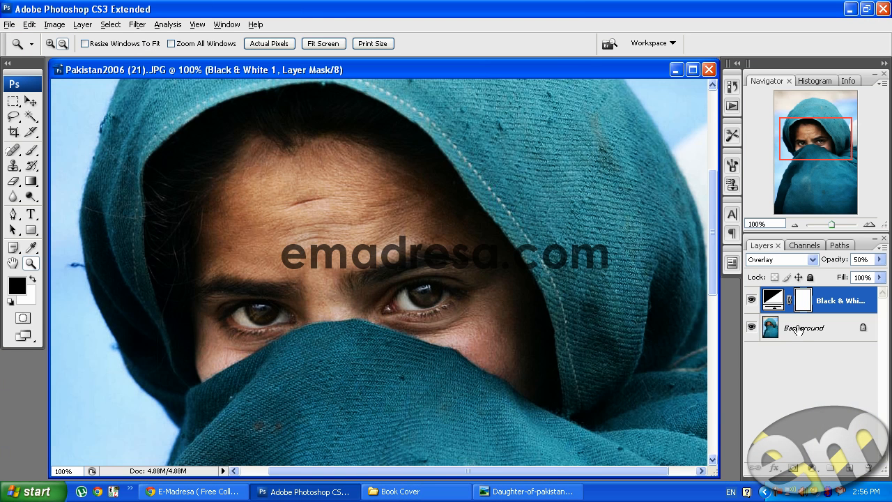
- Open the Black & White layer's settings and find the Black and White preset file in the Book Cover folder
double_click(773, 299)
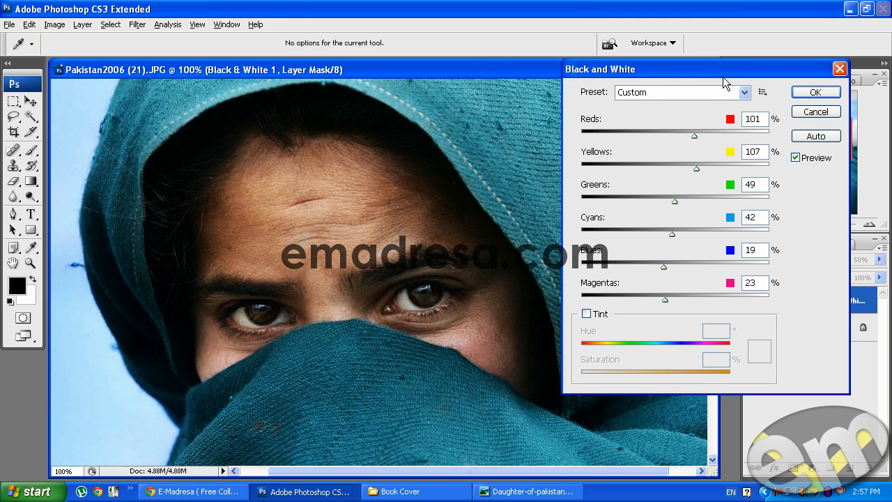
click(401, 491)
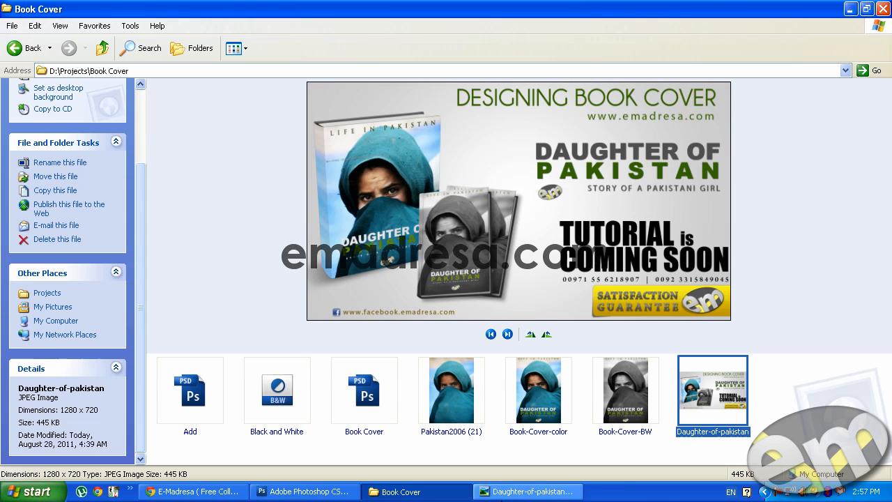
click(305, 384)
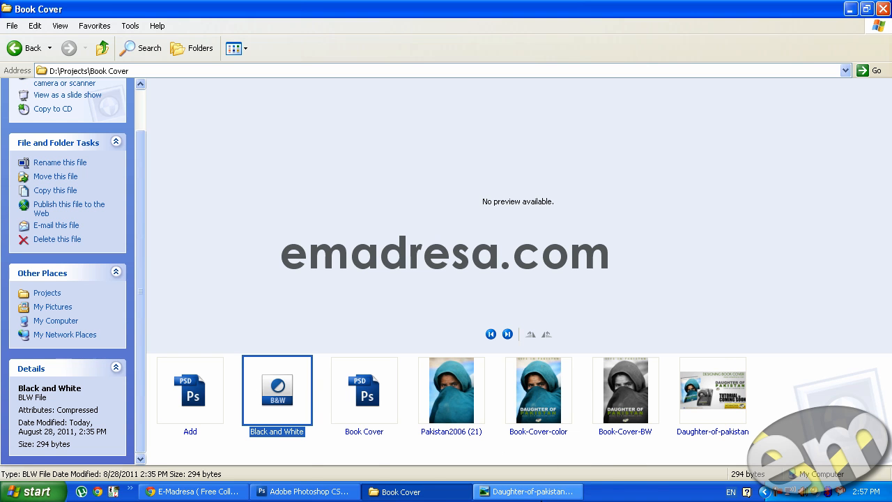
click(302, 491)
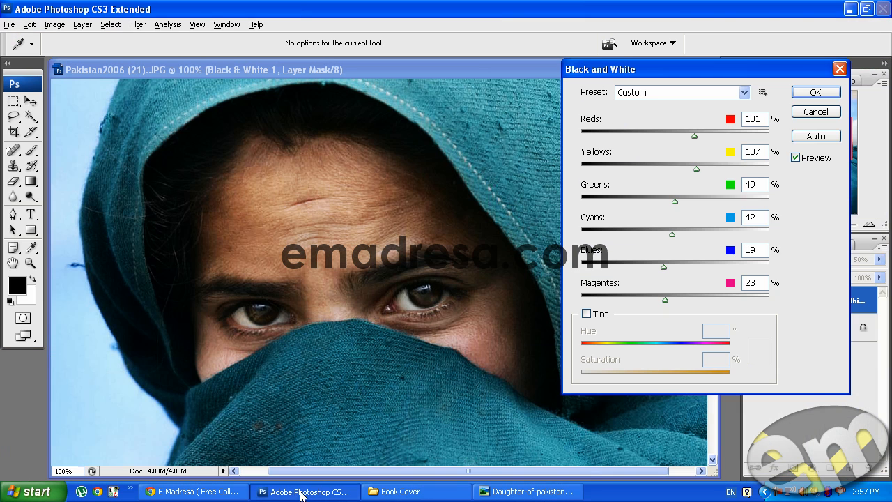
- Look at the dialog for saving the mix as a preset without saving, and delete the Black & White adjustment layer
click(763, 94)
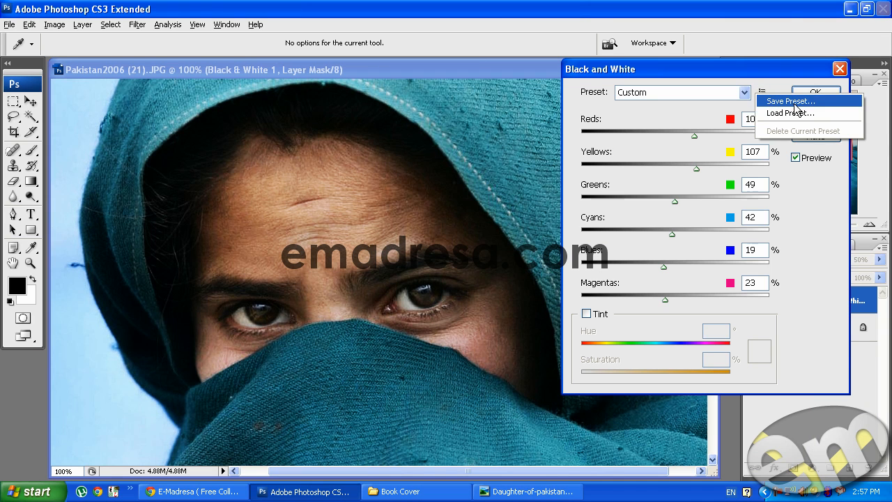
click(794, 101)
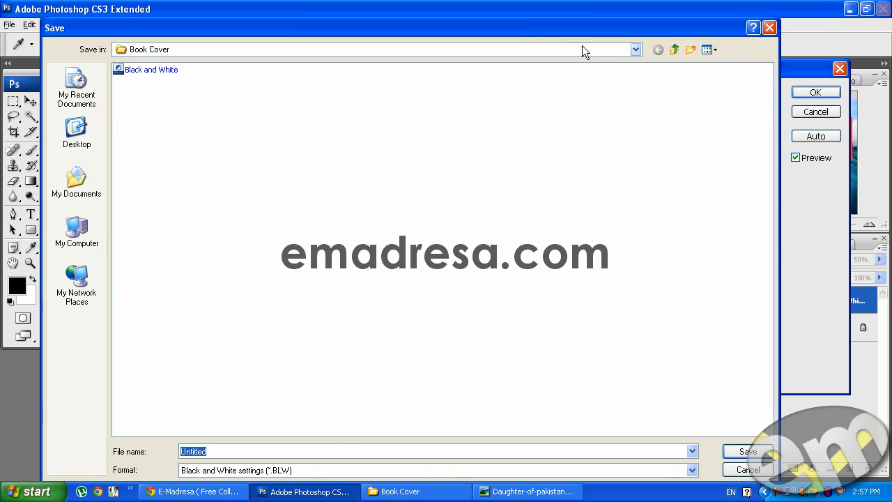
drag(555, 30, 603, 21)
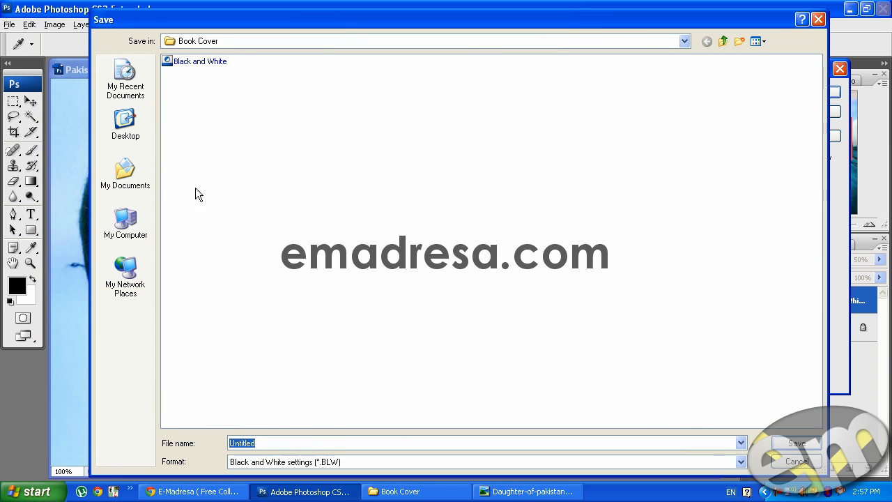
click(777, 458)
click(807, 114)
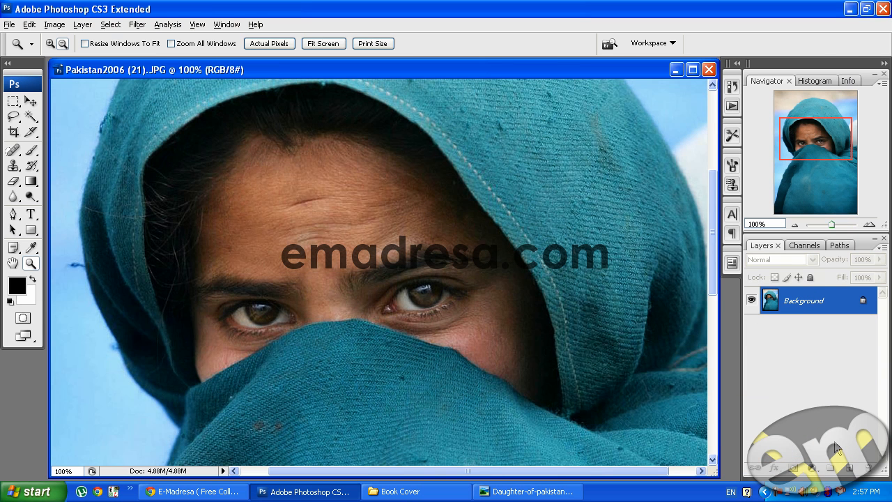
- Add a Black & White adjustment layer using the Black and White preset loaded from the Book Cover folder
click(812, 470)
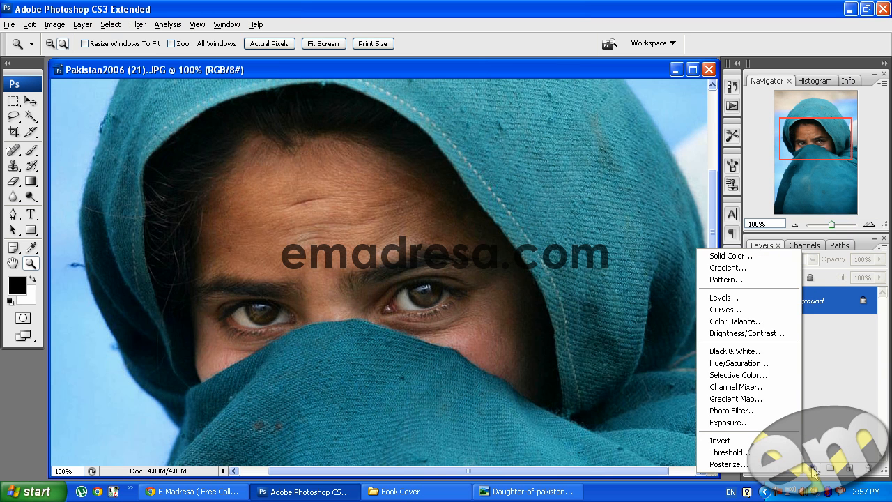
click(736, 352)
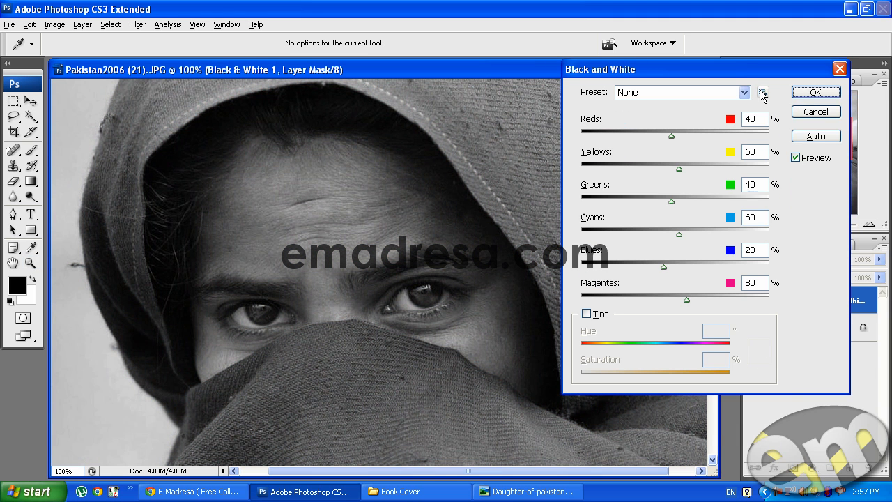
click(762, 93)
click(769, 111)
click(176, 64)
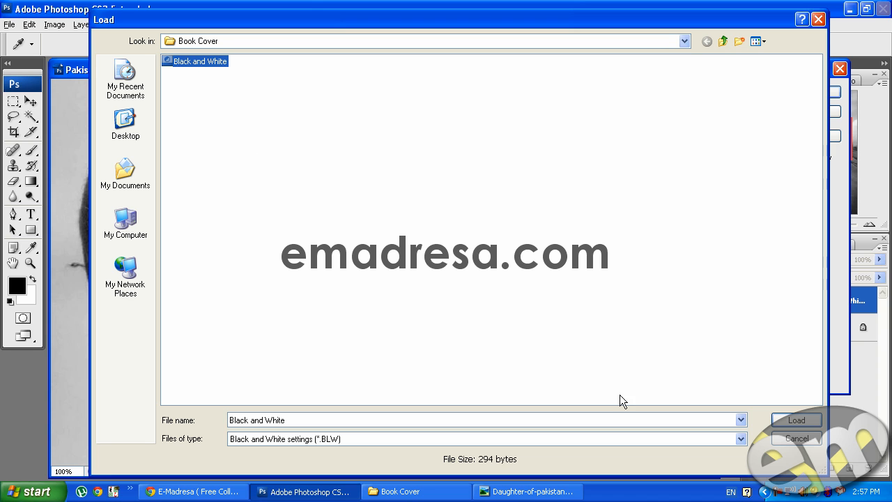
click(792, 422)
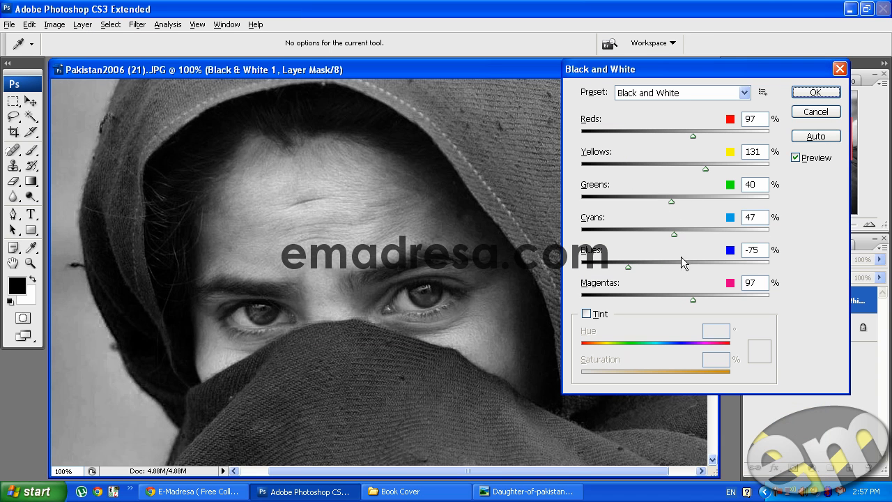
click(815, 93)
- Try blend modes such as Darken, Linear Burn and Lighten on the Black & White layer, and return it to Normal
key(z)
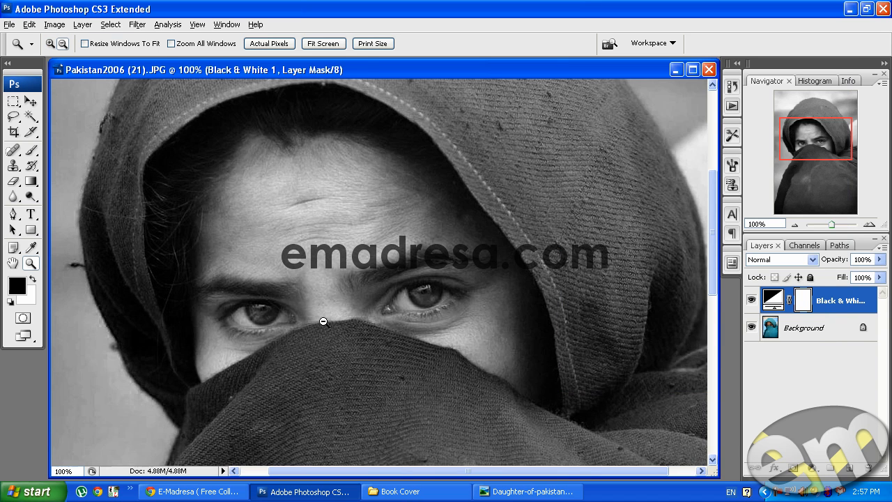
alt+click(350, 309)
alt+click(350, 309)
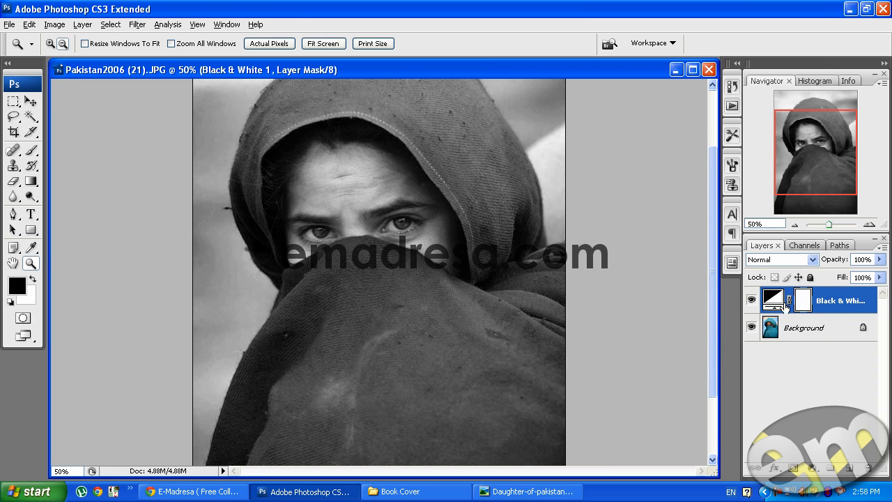
click(784, 260)
click(802, 40)
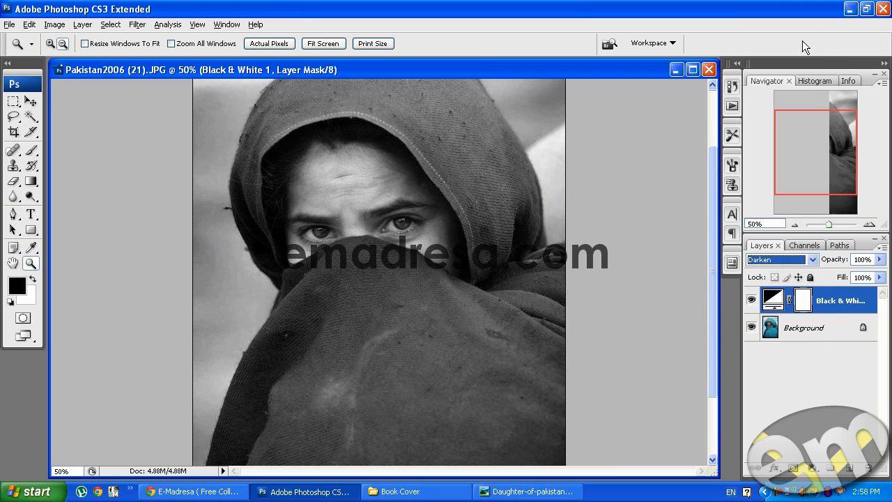
key(Down)
key(Down)
key(Down)
key(Down)
key(Down)
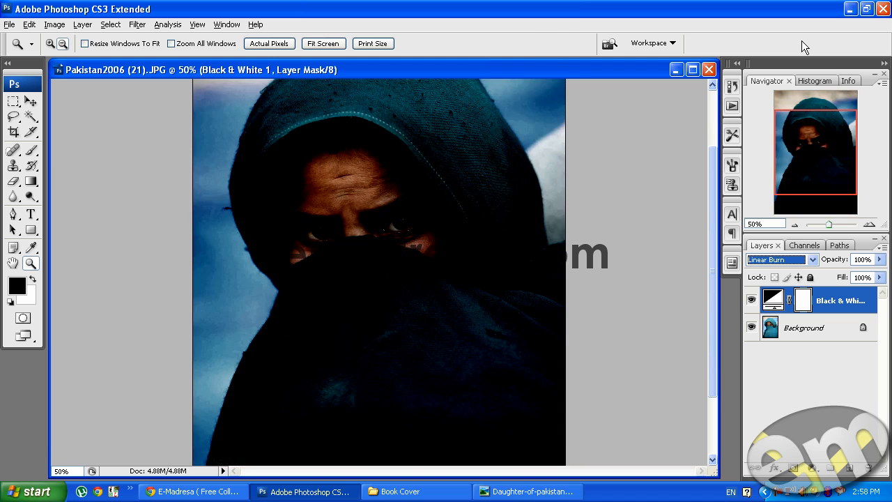
key(Down)
key(Up)
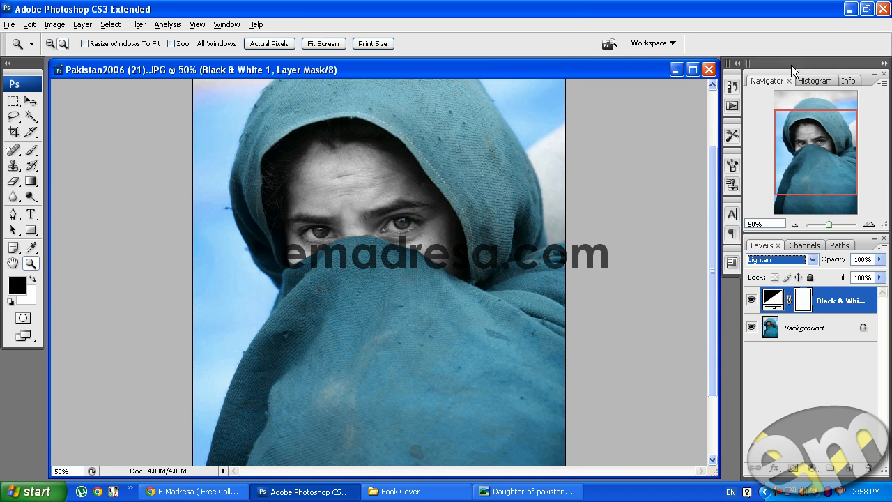
click(771, 264)
click(782, 7)
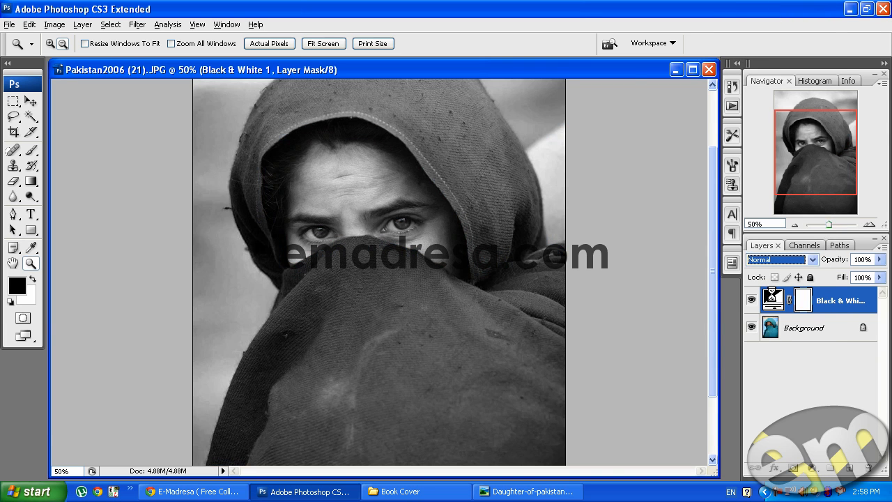
- Tint the black-and-white conversion with Hue 231 and Saturation 9%
double_click(772, 300)
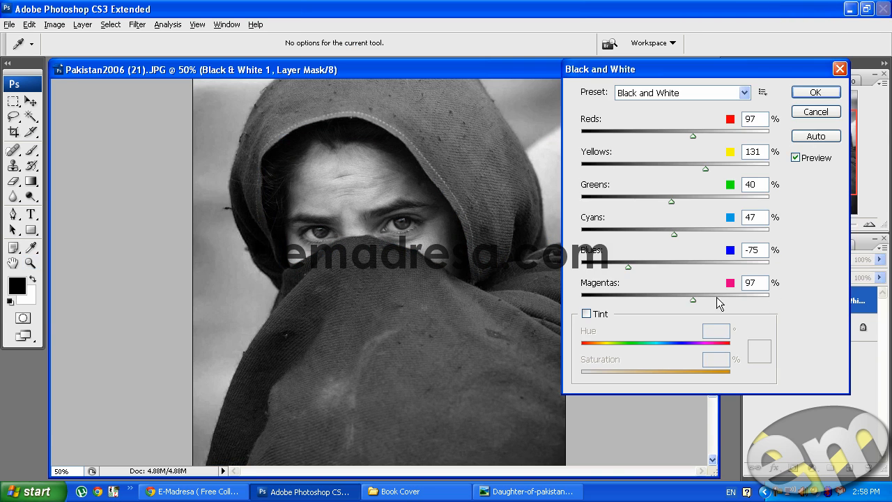
click(587, 314)
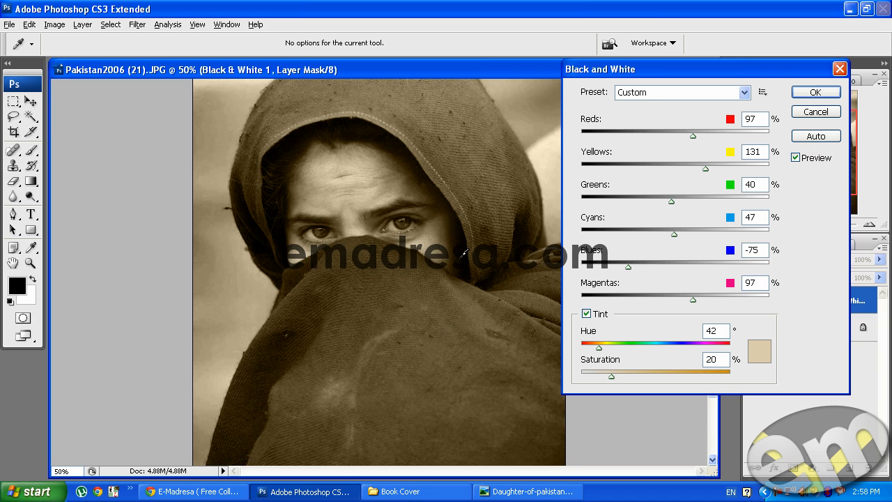
mouse_move(611, 376)
mouse_down()
mouse_move(730, 377)
mouse_move(611, 383)
mouse_up()
drag(601, 349, 677, 347)
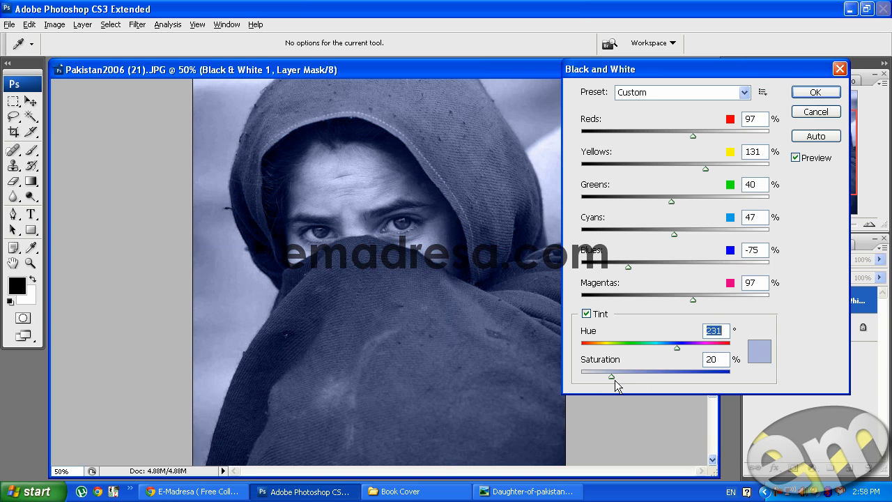
drag(614, 377, 592, 378)
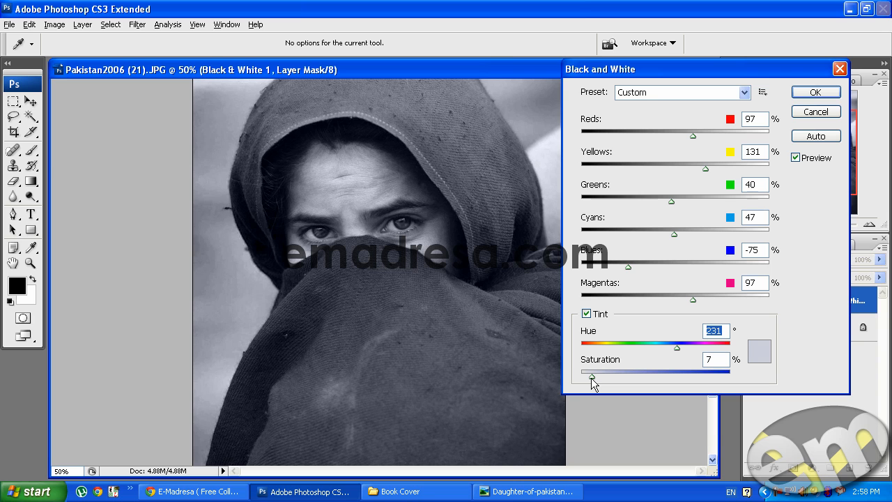
mouse_move(592, 379)
mouse_down()
mouse_move(653, 378)
mouse_move(595, 380)
mouse_up()
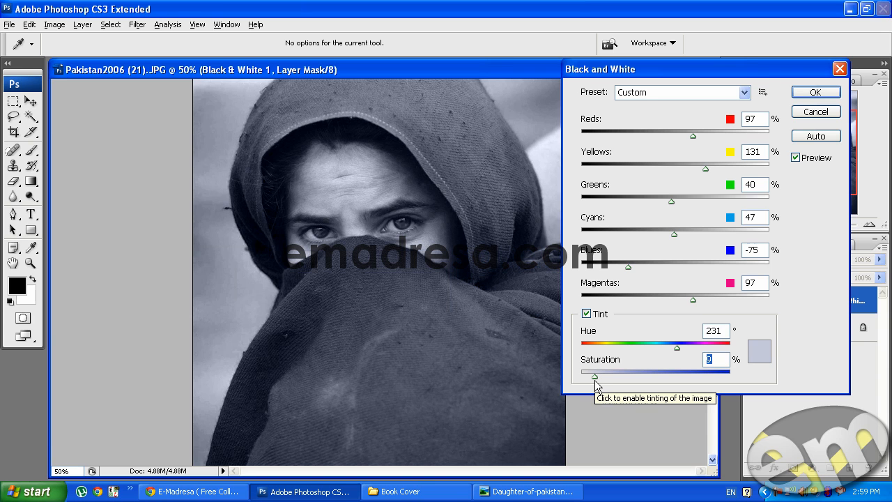
- Switch to Chrome, view the E-Madresa page and the IT Tutorials in URDU group, and go to itjanat.com
click(227, 492)
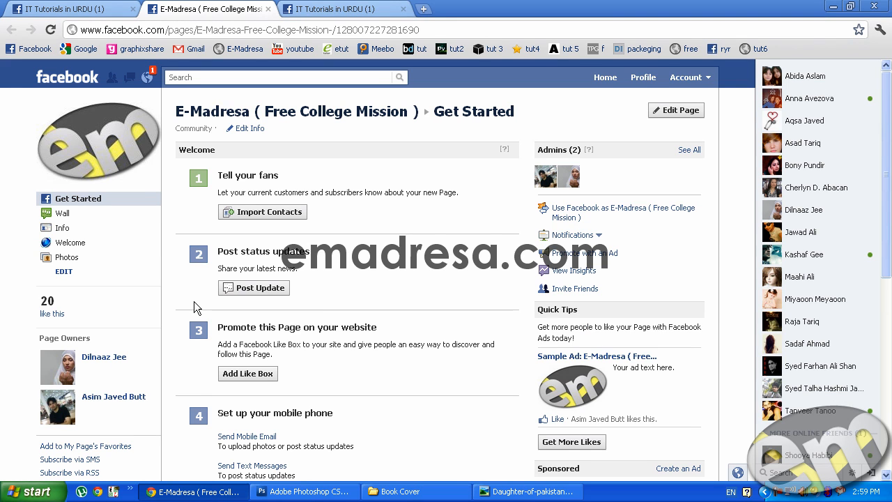
click(338, 8)
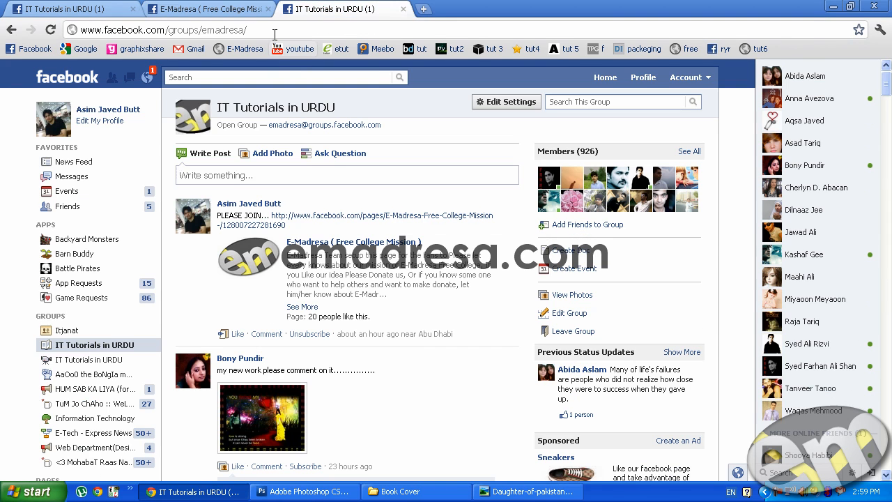
click(275, 32)
text(it)
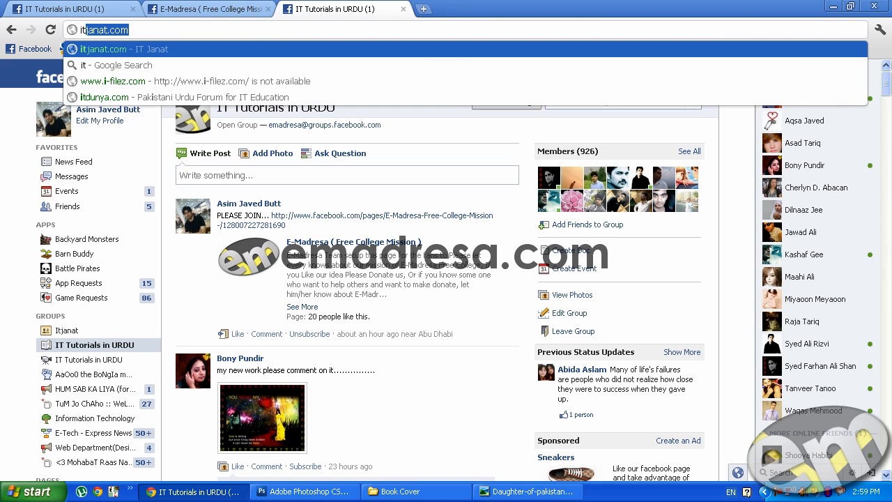
key(Return)
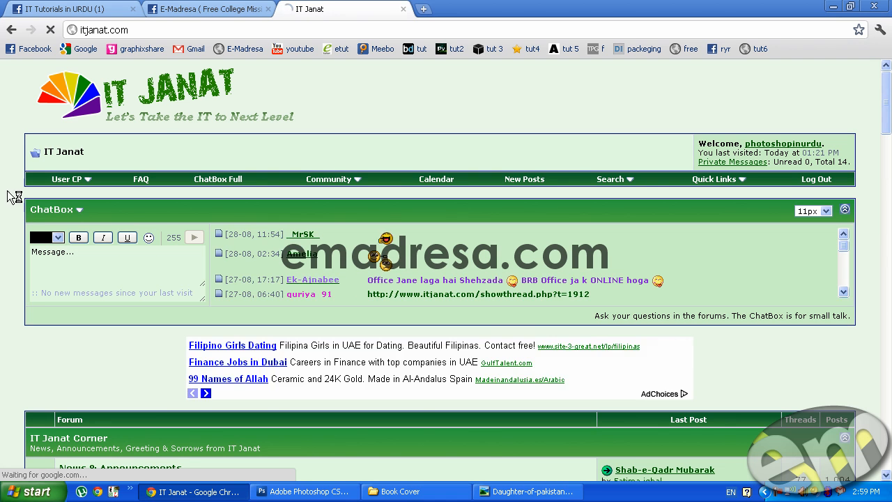
- Browse the threads in the forum's Advance Photoshop Tutorials section, and return to the IT Tutorials in URDU Facebook group
scroll(13, 197, down, 10)
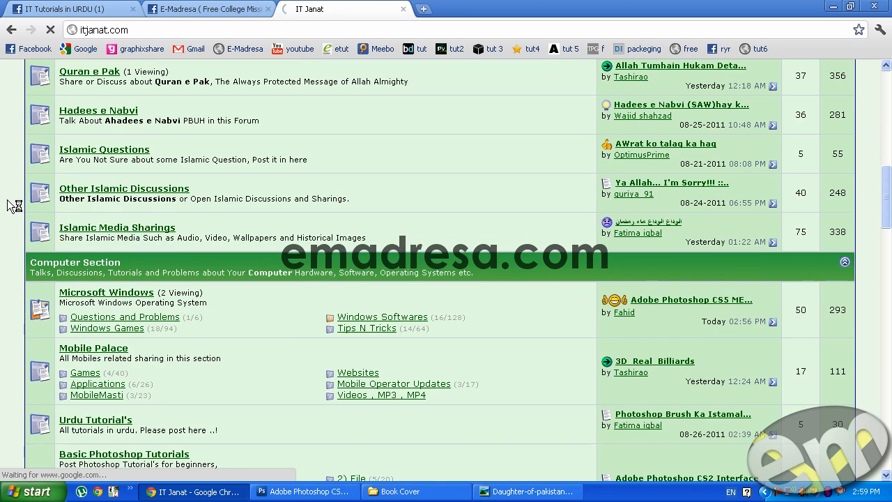
scroll(14, 206, down, 4)
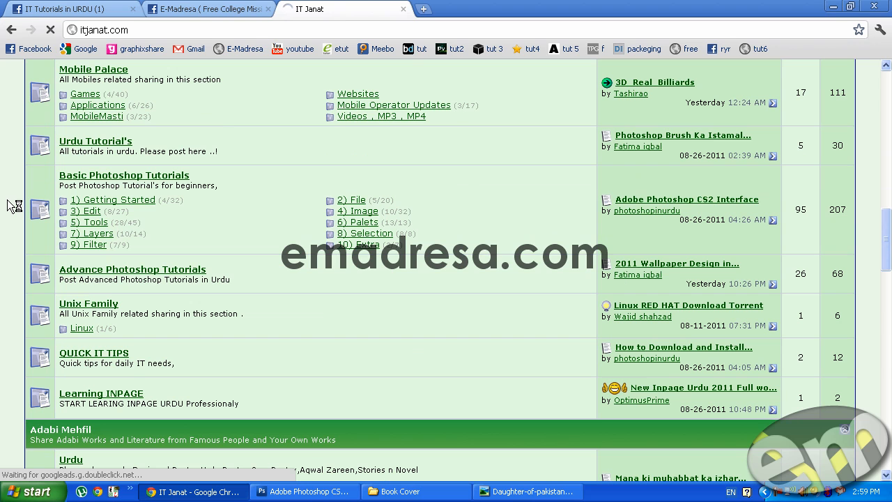
click(126, 275)
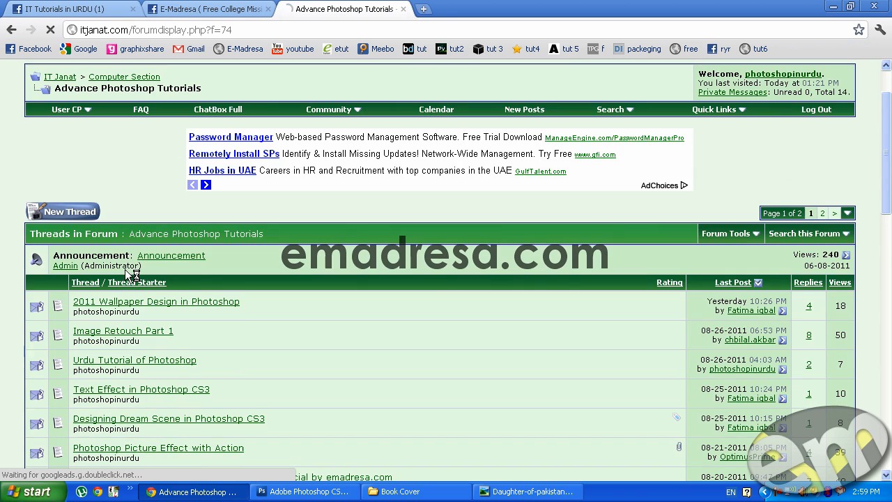
scroll(133, 274, down, 1)
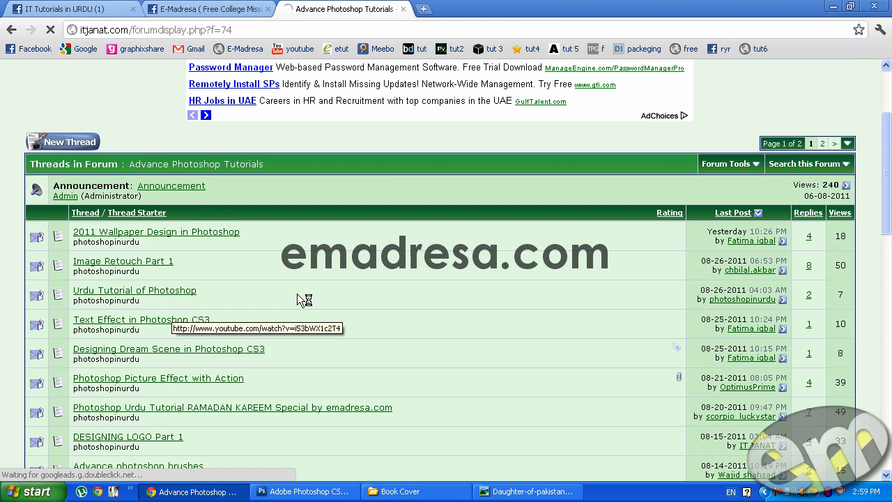
click(92, 7)
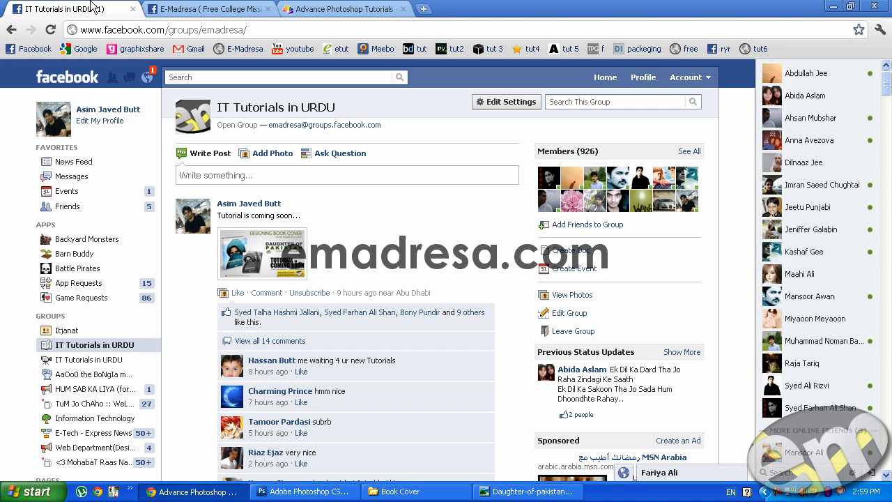